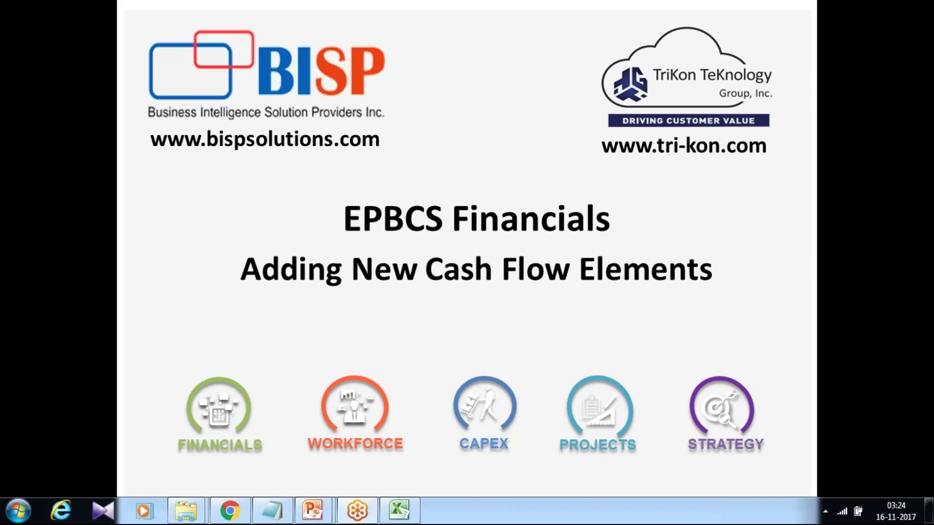
- From the EPM Cloud home page, open the application's Configure page and select Financials
left_click(229, 510)
left_click(334, 10)
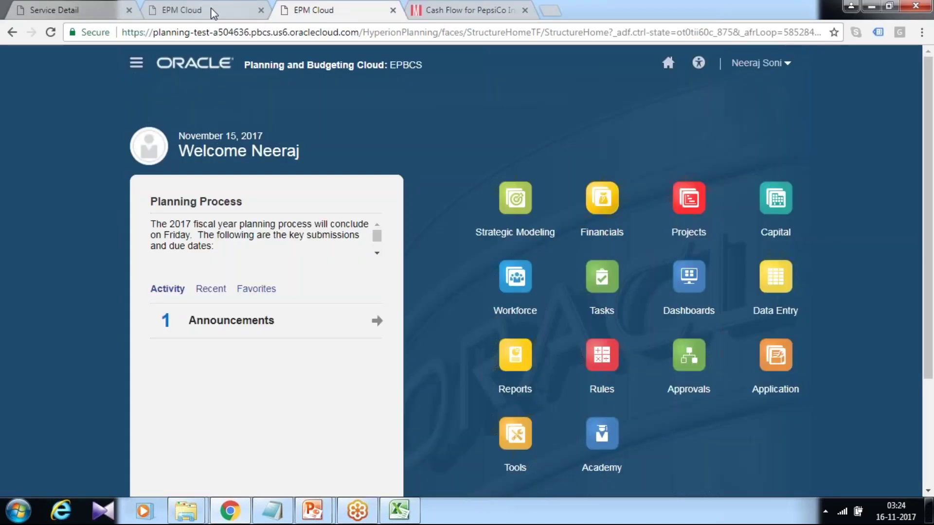
scroll(729, 233, "down", 3)
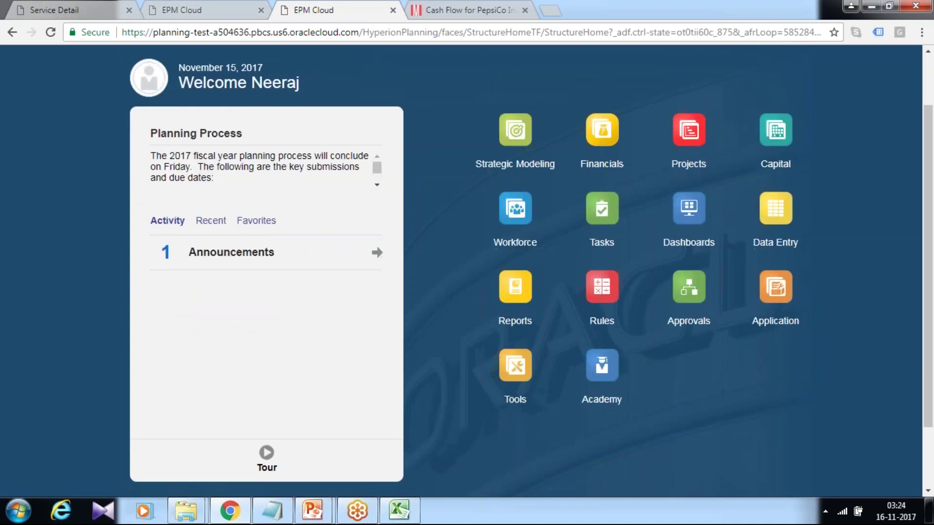
left_click(775, 323)
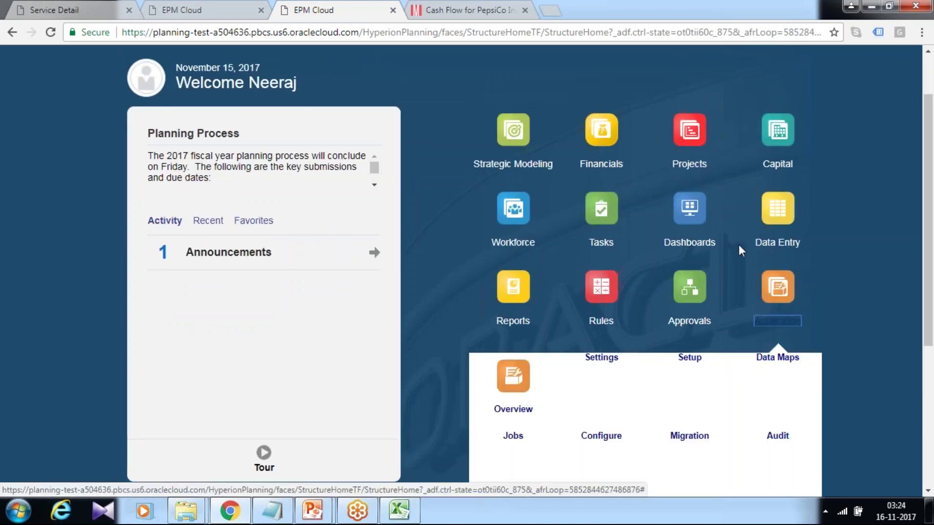
left_click(601, 321)
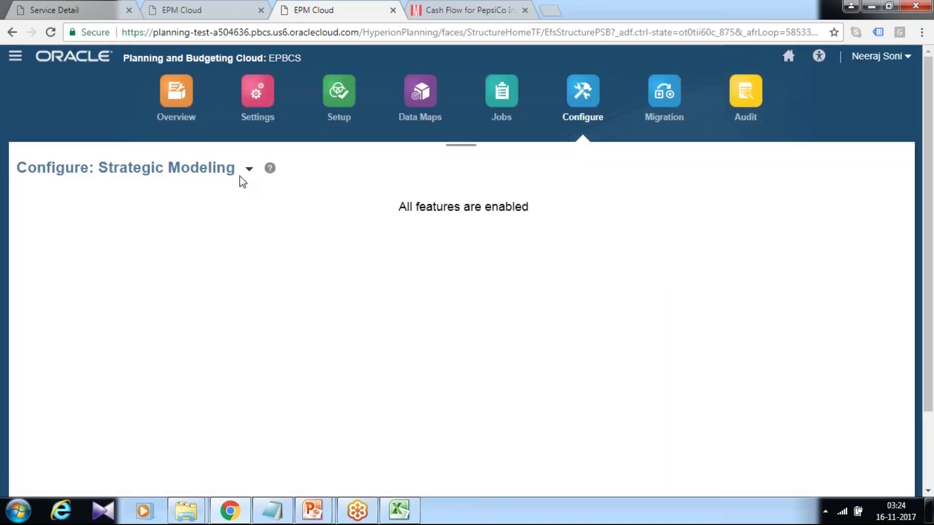
left_click(249, 169)
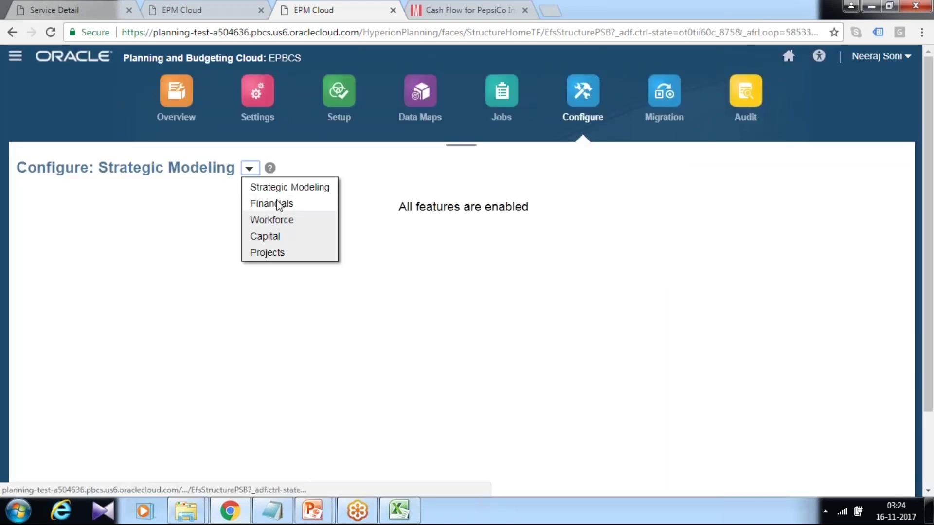
left_click(275, 203)
scroll(445, 226, "down", 3)
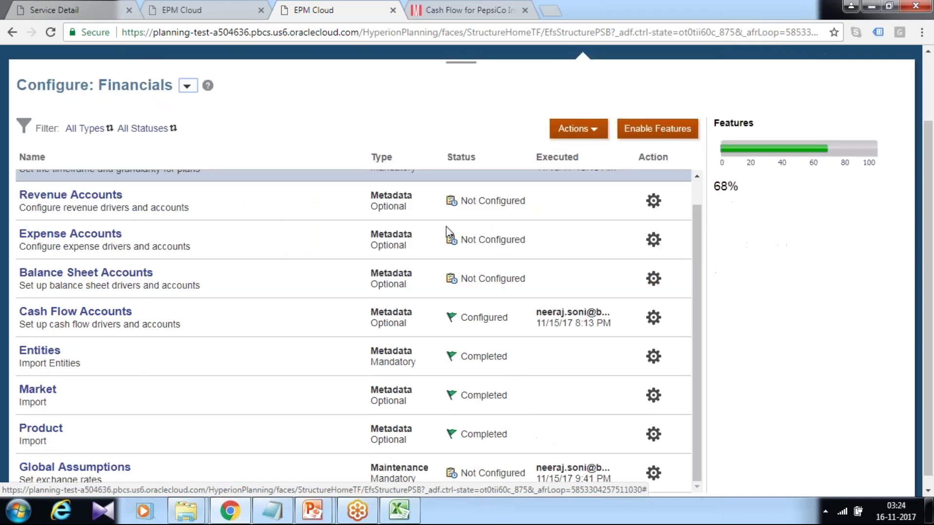
left_click(151, 302)
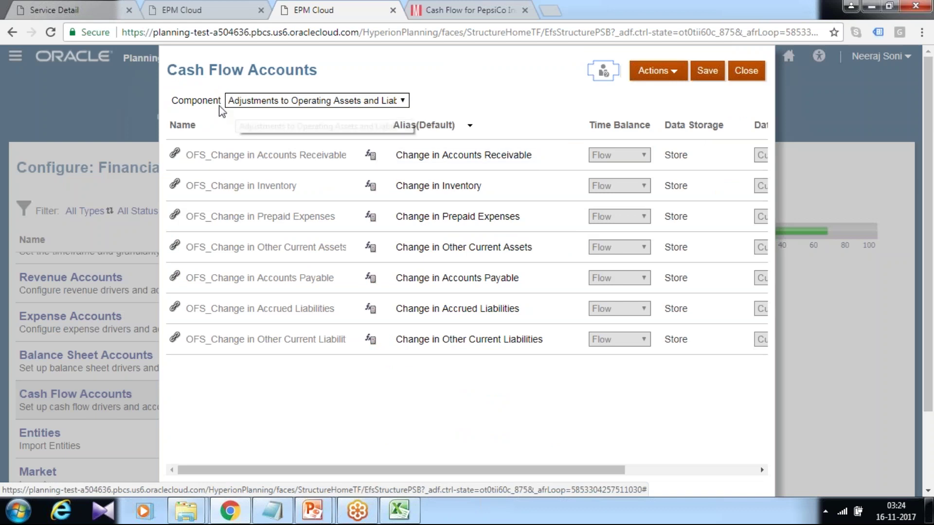
left_click(274, 101)
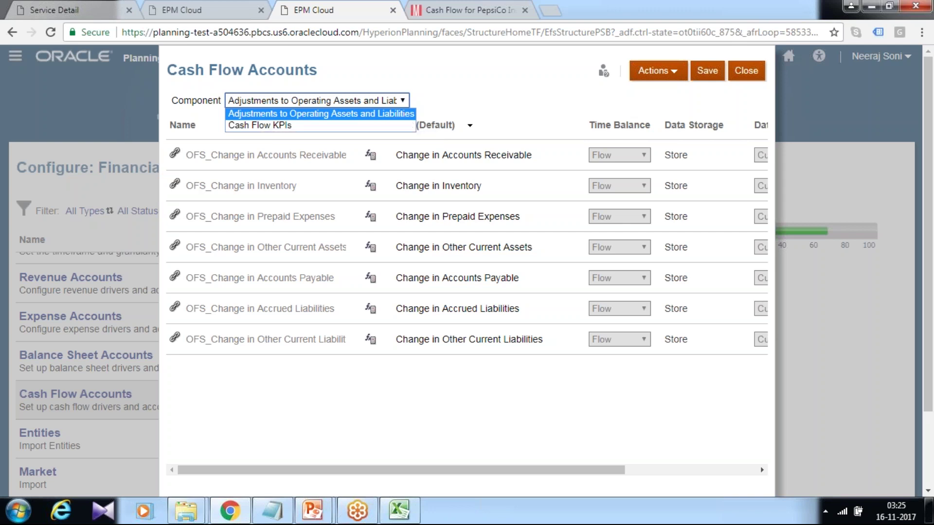
left_click(746, 70)
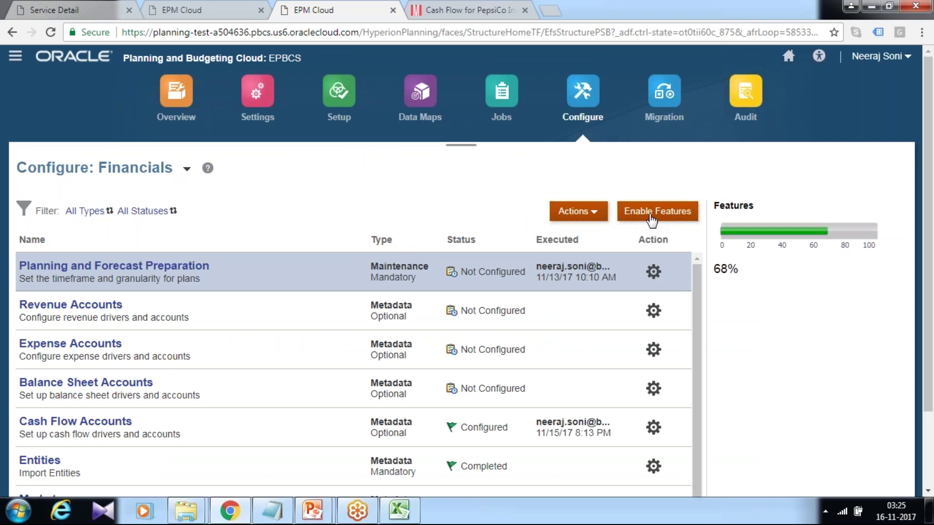
left_click(651, 216)
scroll(387, 239, "down", 5)
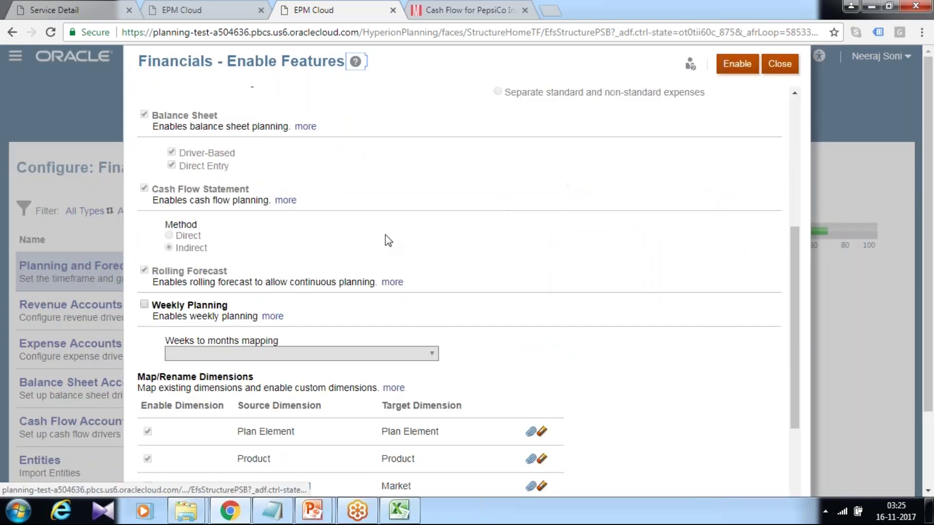
scroll(387, 239, "down", 5)
scroll(194, 125, "up", 3)
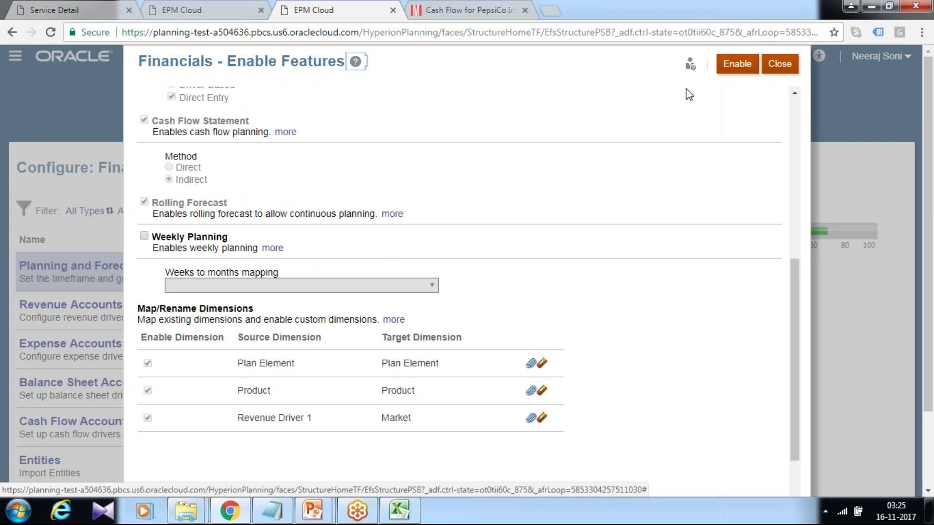
left_click(778, 63)
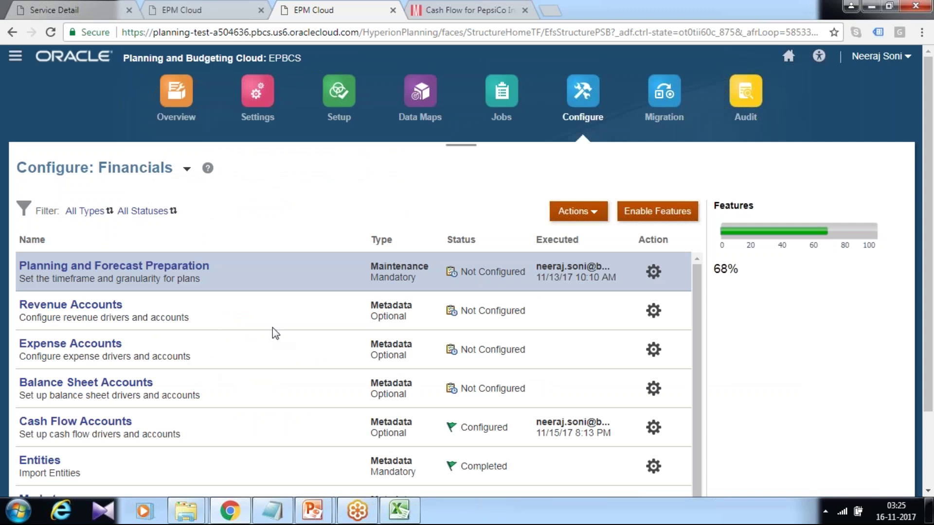
- Open the Cash Flow Accounts configuration and add a blank member row under operating adjustments
left_click(232, 422)
scroll(232, 422, "down", 2)
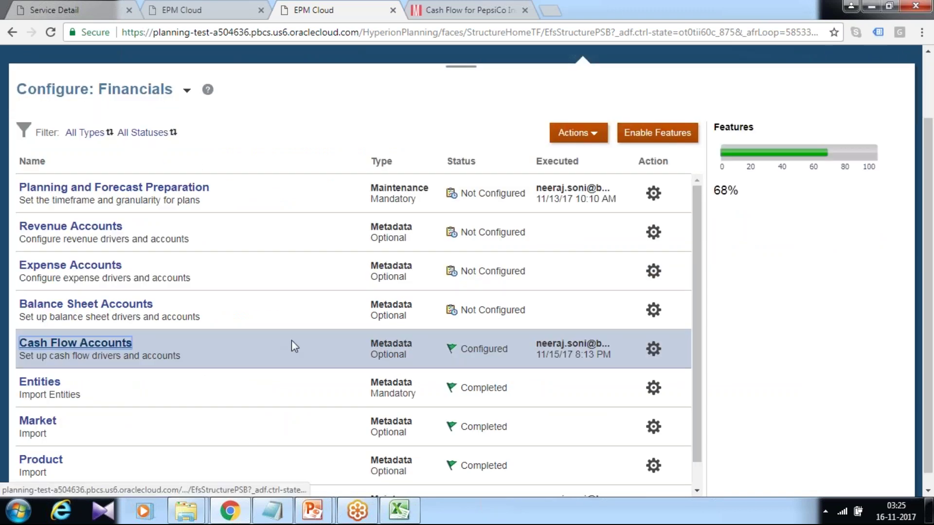
left_click(586, 134)
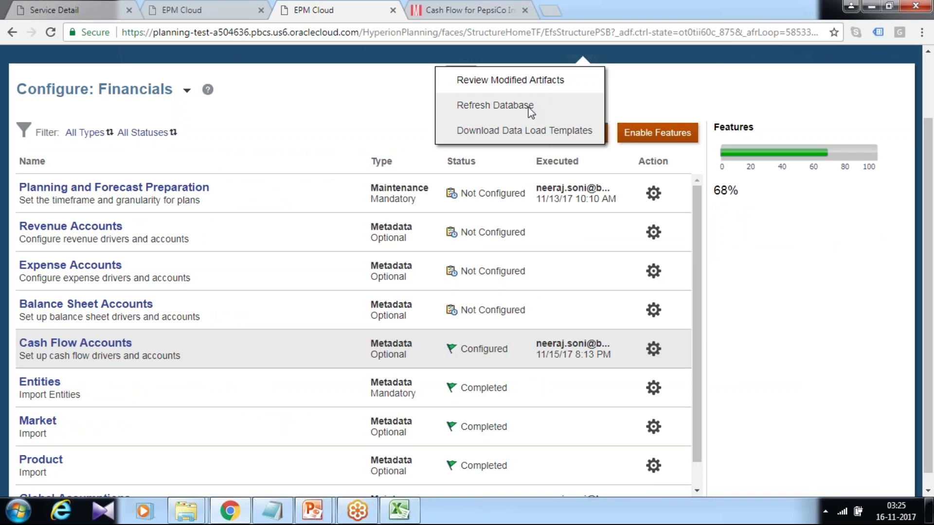
left_click(75, 343)
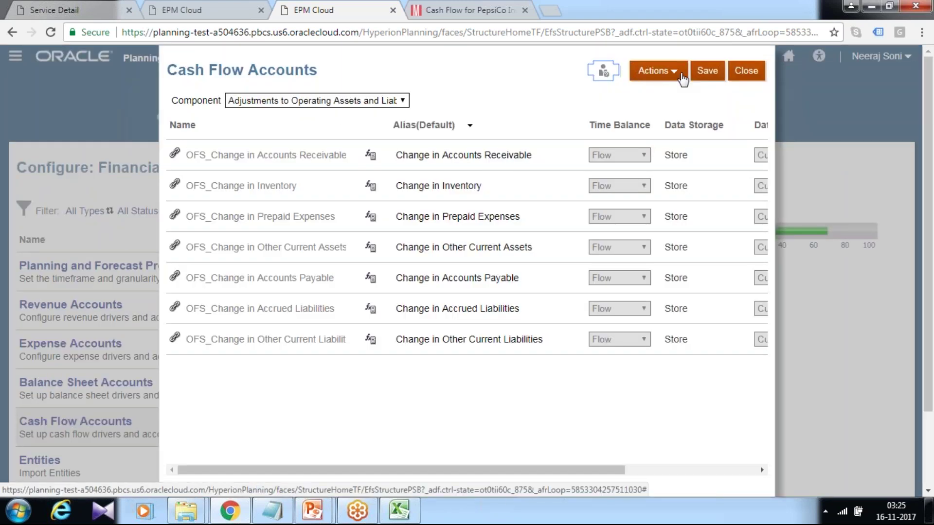
left_click(677, 78)
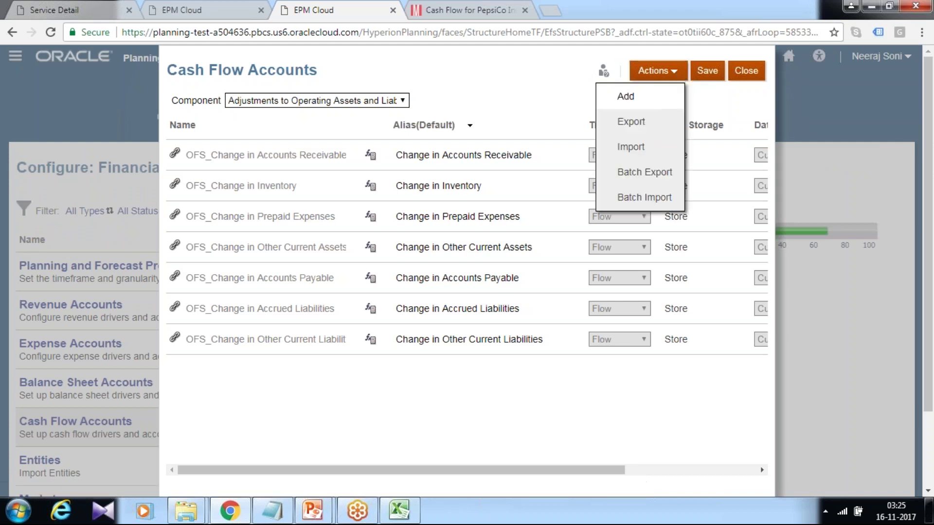
left_click(638, 96)
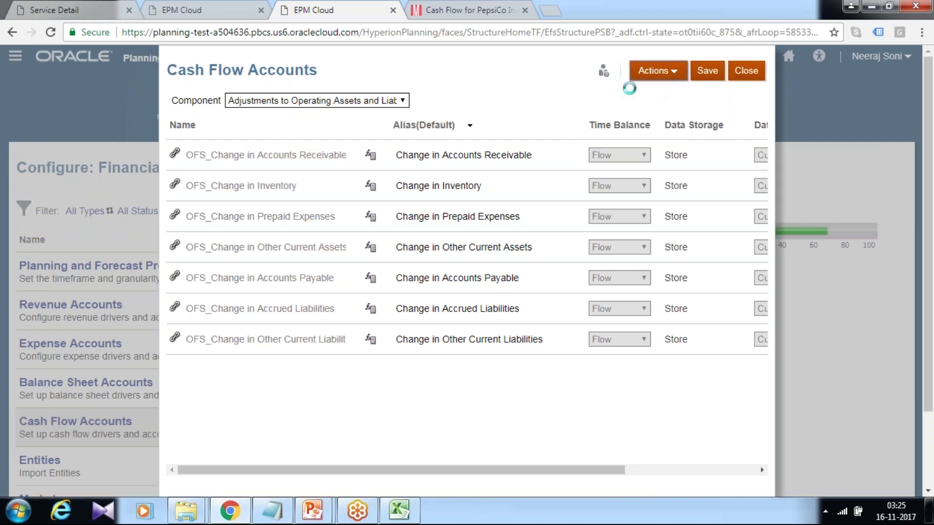
- Select the 'Other non-cash items' label on Morningstar's PepsiCo cash flow page, then return to EPBCS
left_click(469, 10)
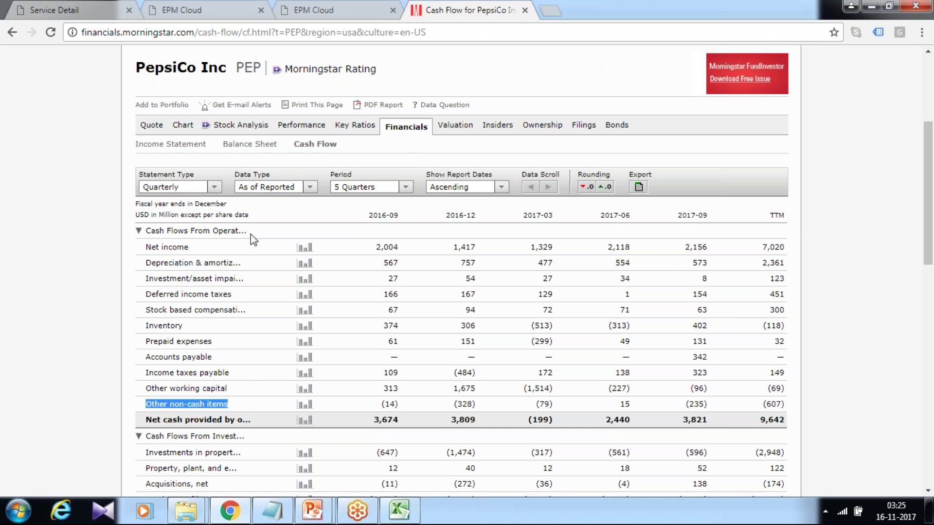
scroll(248, 235, "down", 3)
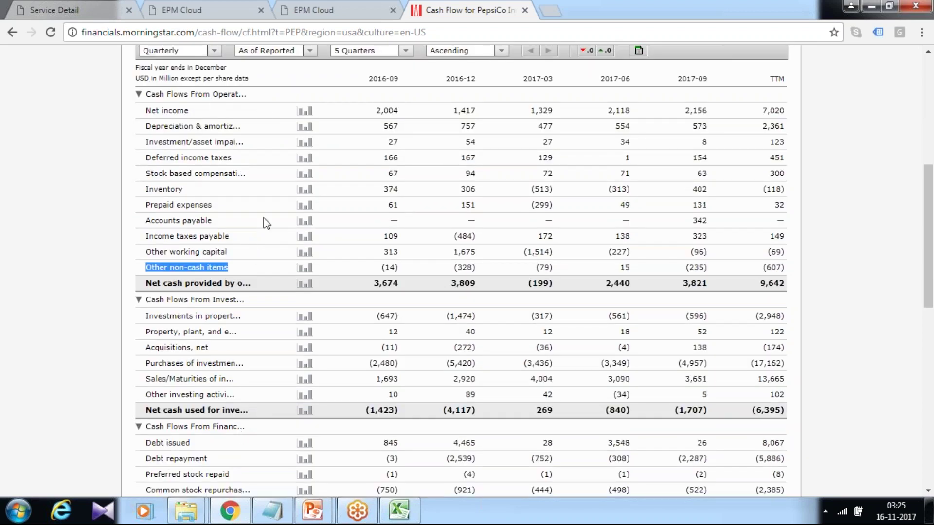
scroll(243, 164, "up", 1)
scroll(244, 164, "up", 1)
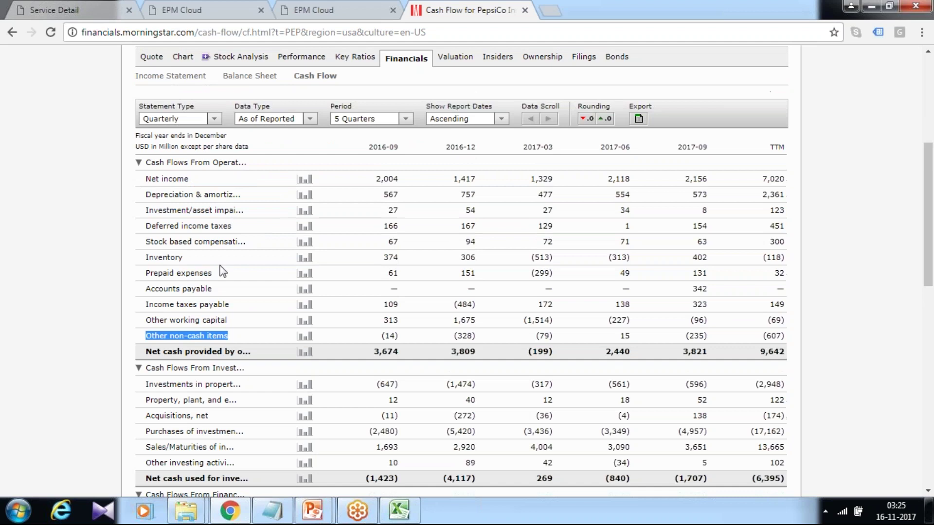
left_click(234, 337)
left_click_drag(235, 335, 145, 335)
key("ctrl+c")
scroll(210, 190, "up", 3)
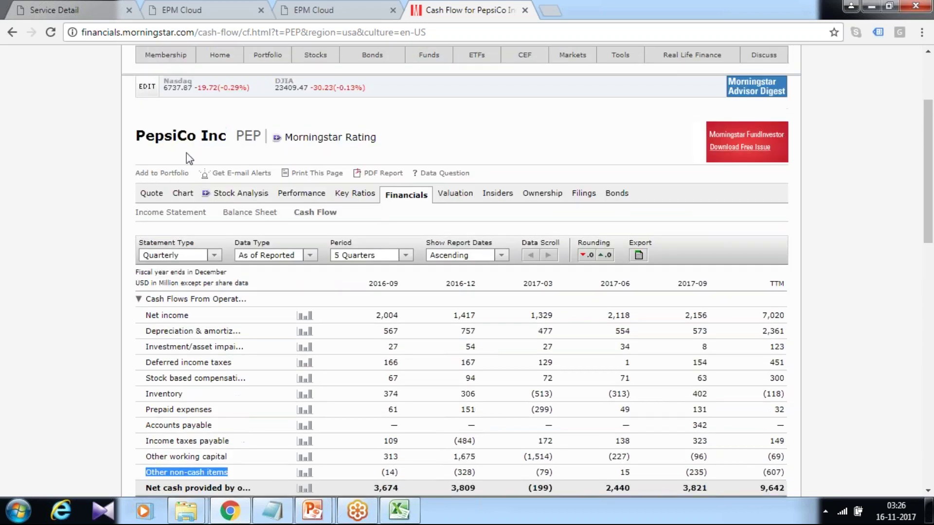
left_click(328, 6)
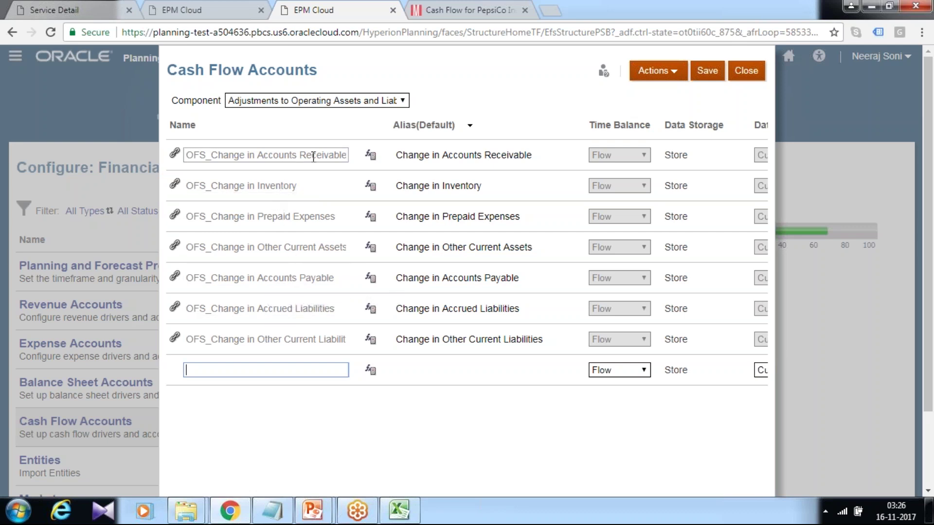
- Name the new member 'Other non-cash items' with alias 'Change in Other non-cash items'
key("ctrl+Tab")
scroll(269, 245, "down", 3)
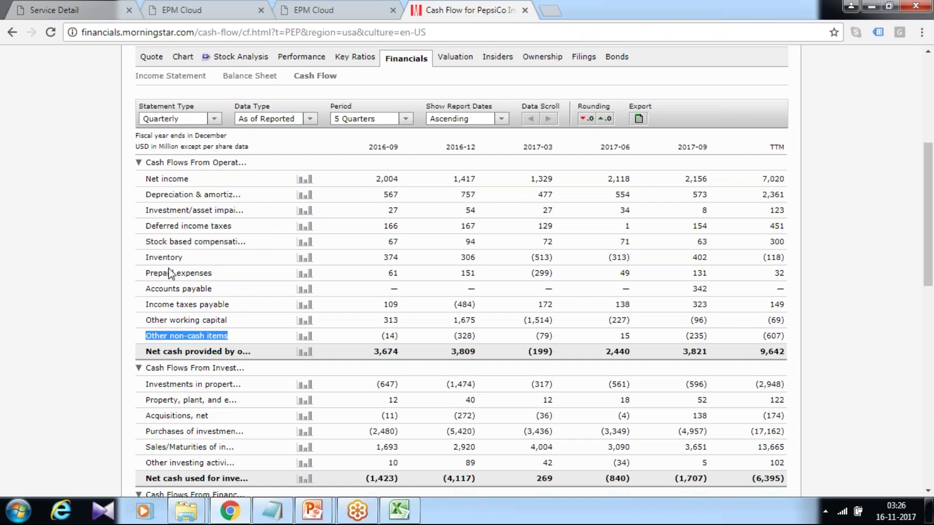
left_click(369, 7)
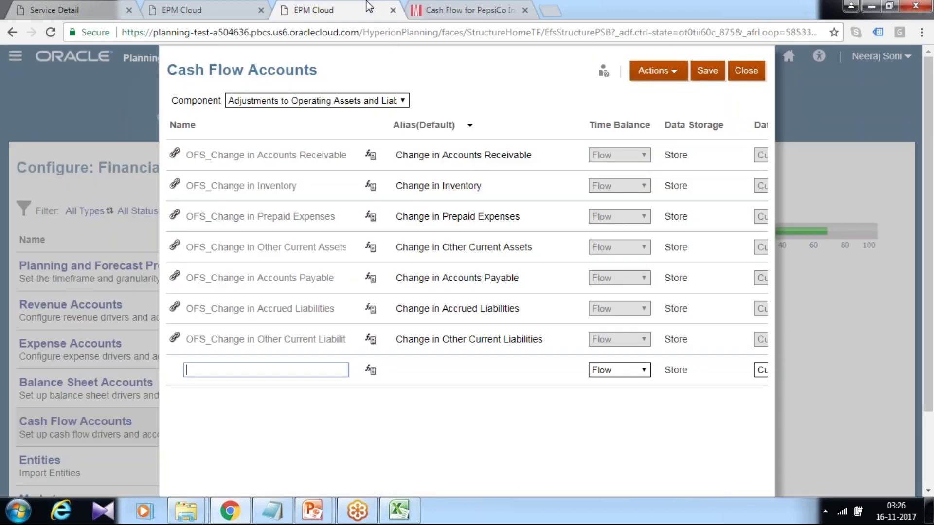
key("ctrl+v")
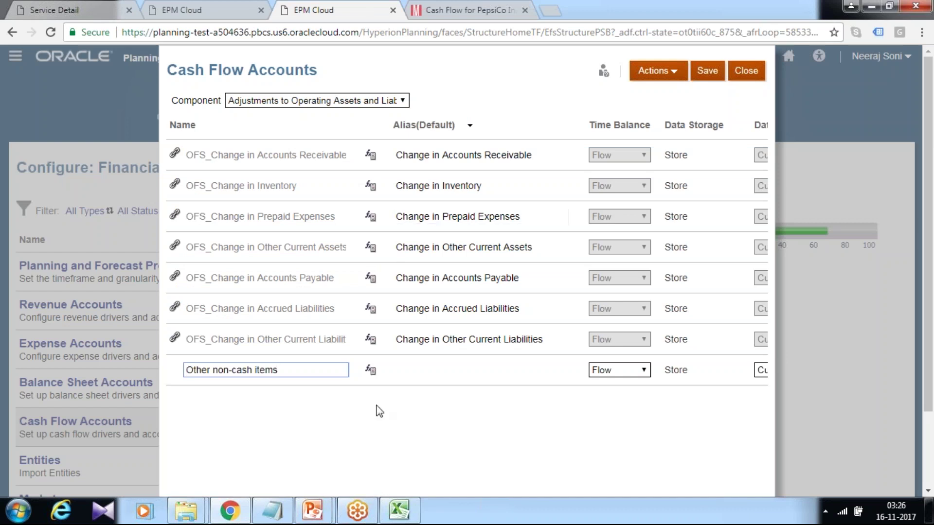
left_click(398, 370)
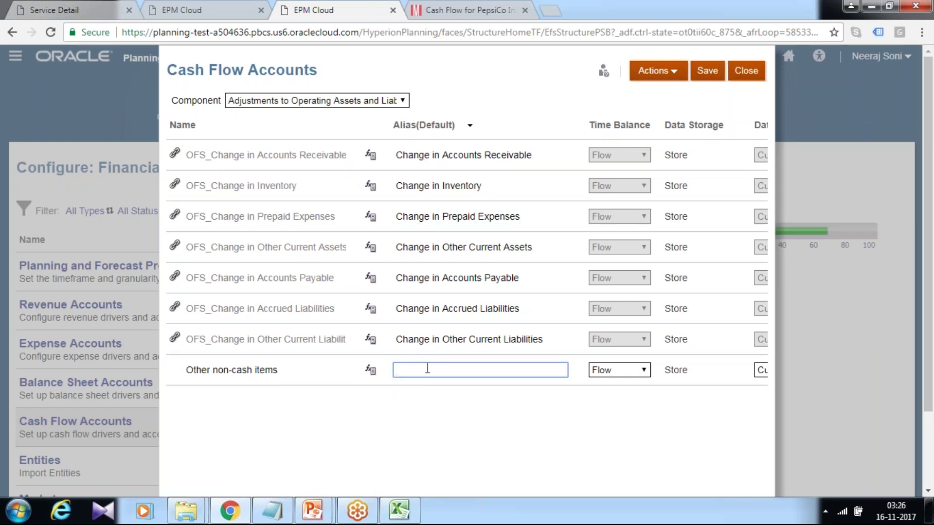
type("Change in")
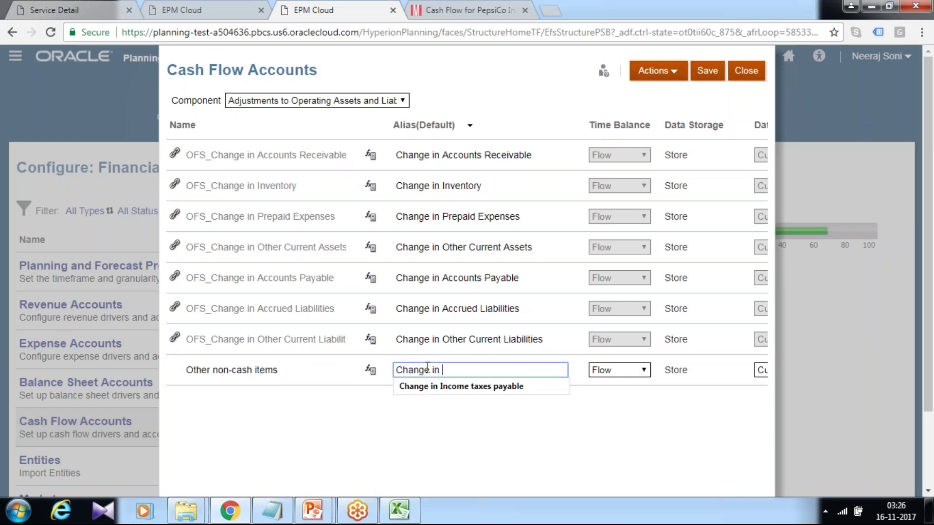
key("ctrl+v")
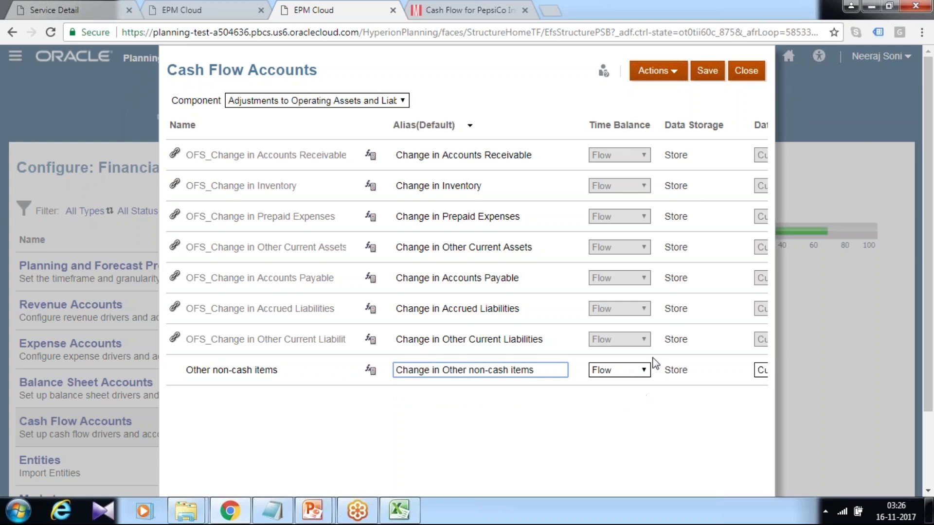
- Save the new cash flow account and close the Cash Flow Accounts setup
scroll(661, 351, "down", 2)
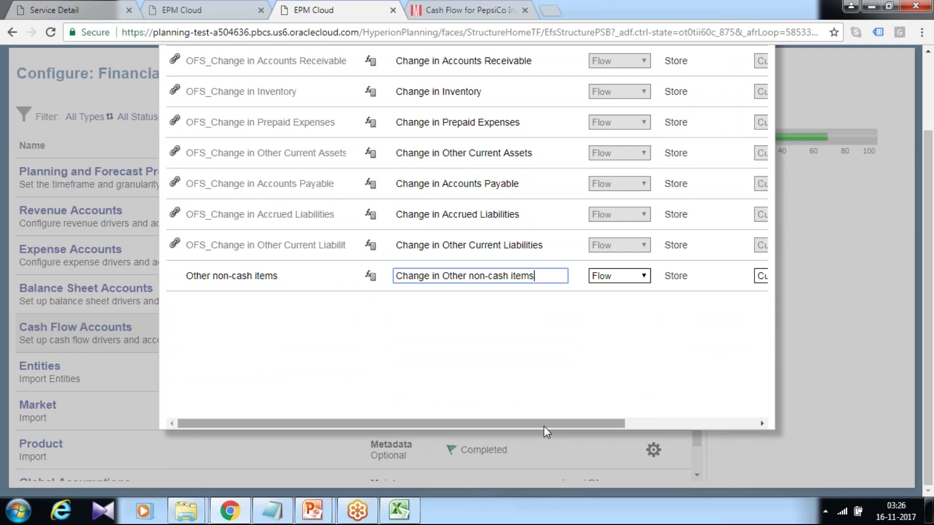
left_click_drag(543, 426, 716, 430)
scroll(717, 372, "up", 2)
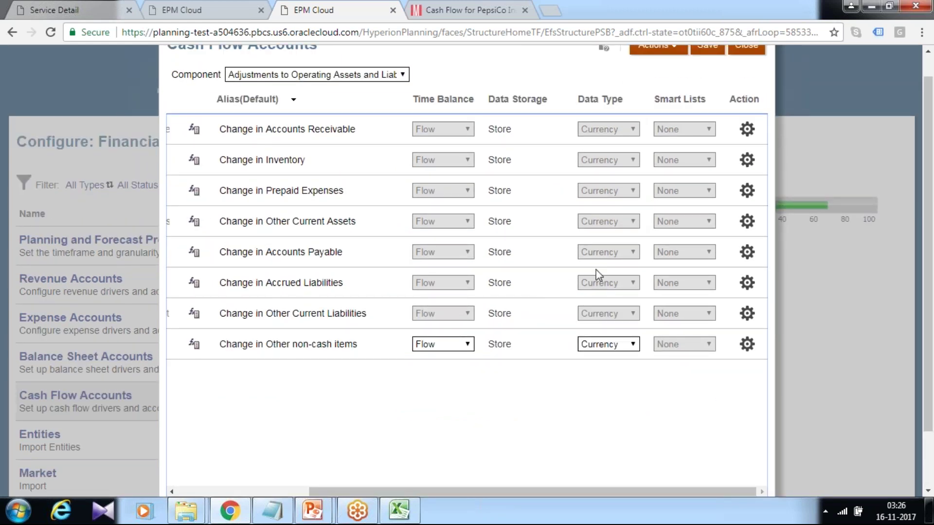
scroll(596, 270, "up", 1)
left_click(705, 71)
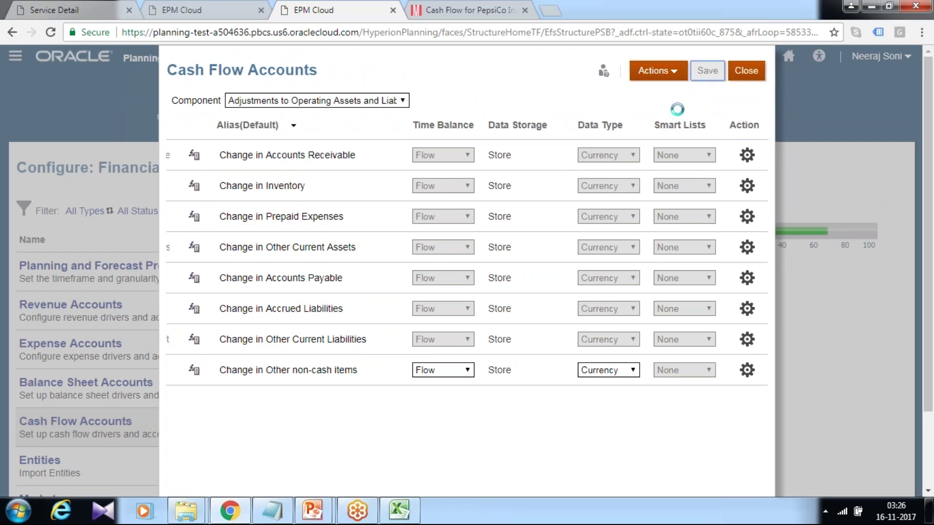
left_click(503, 173)
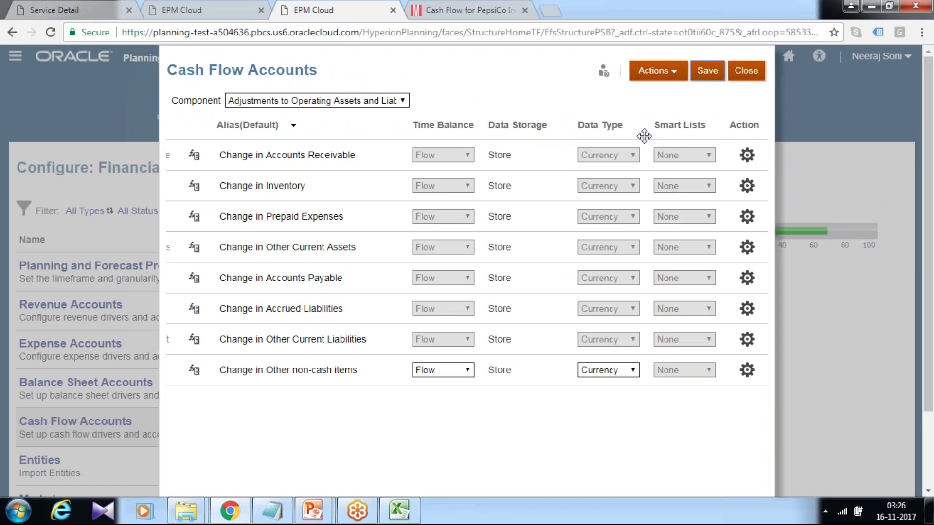
left_click(744, 73)
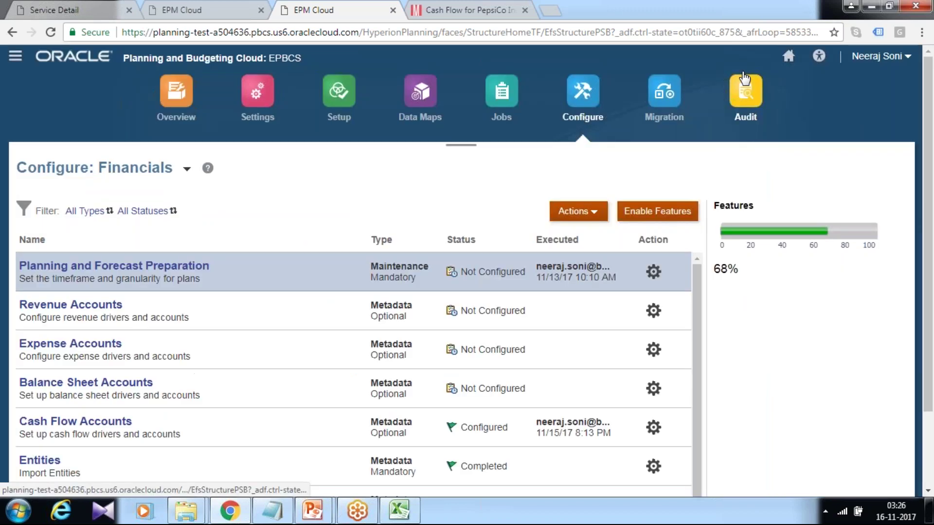
- Create and run a database refresh, confirm the warning, and close it once complete
left_click(578, 211)
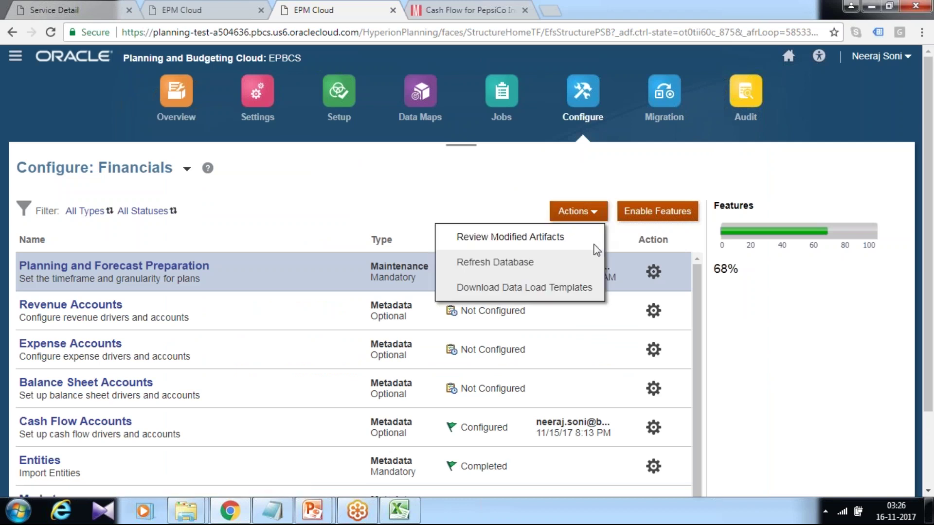
left_click(542, 262)
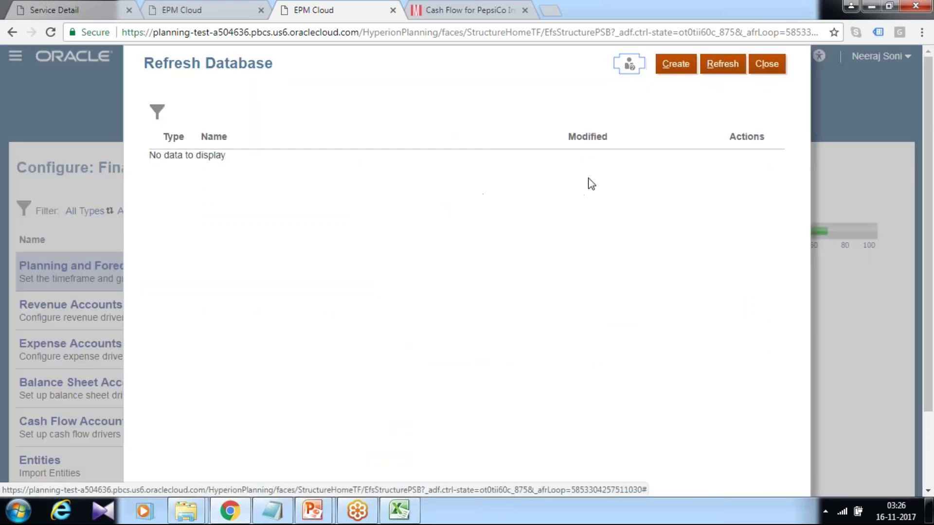
left_click(679, 68)
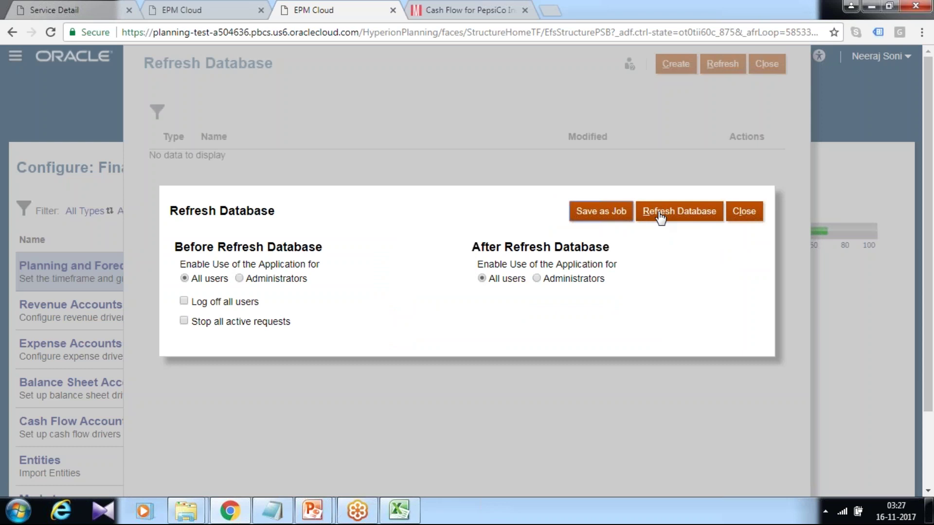
left_click(660, 214)
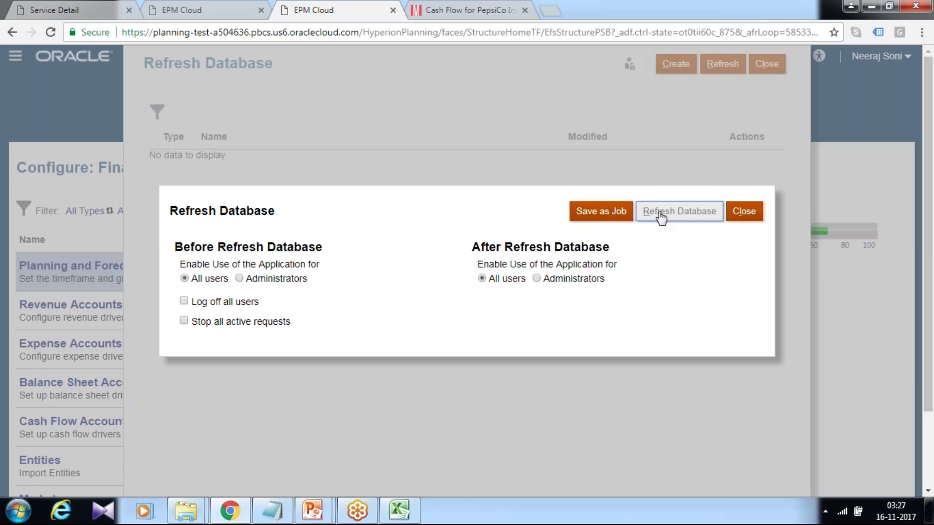
left_click(402, 321)
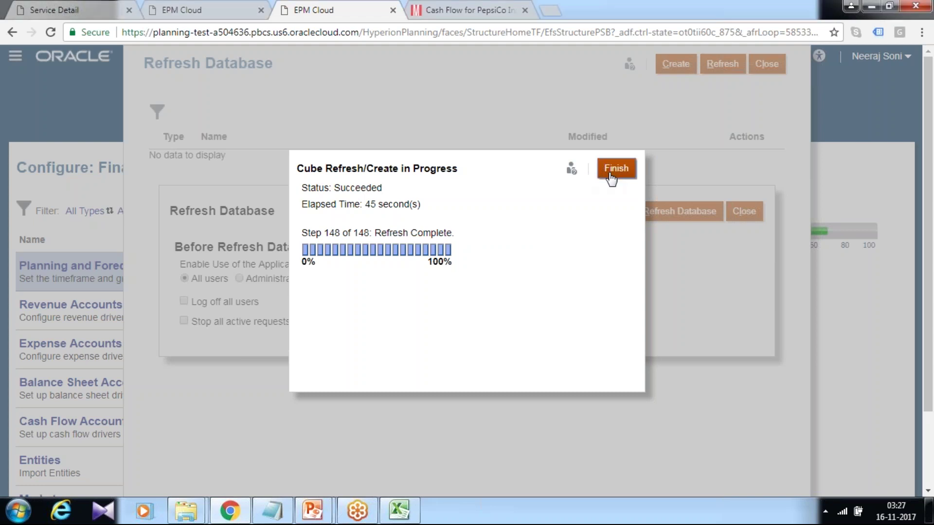
left_click(612, 174)
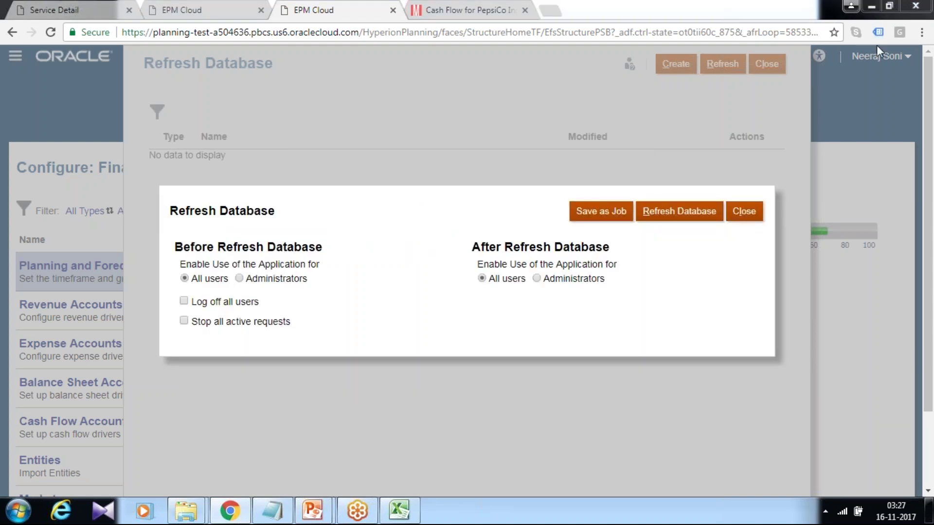
left_click(450, 10)
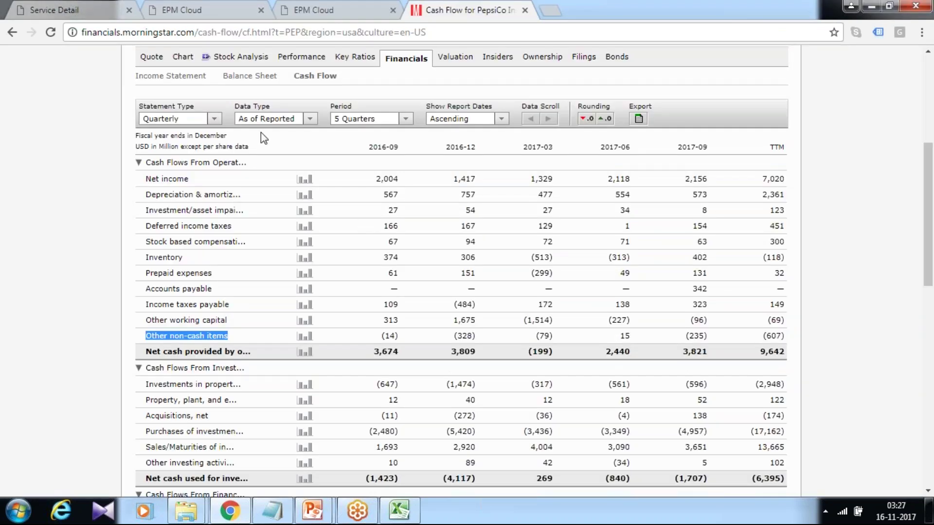
left_click(326, 6)
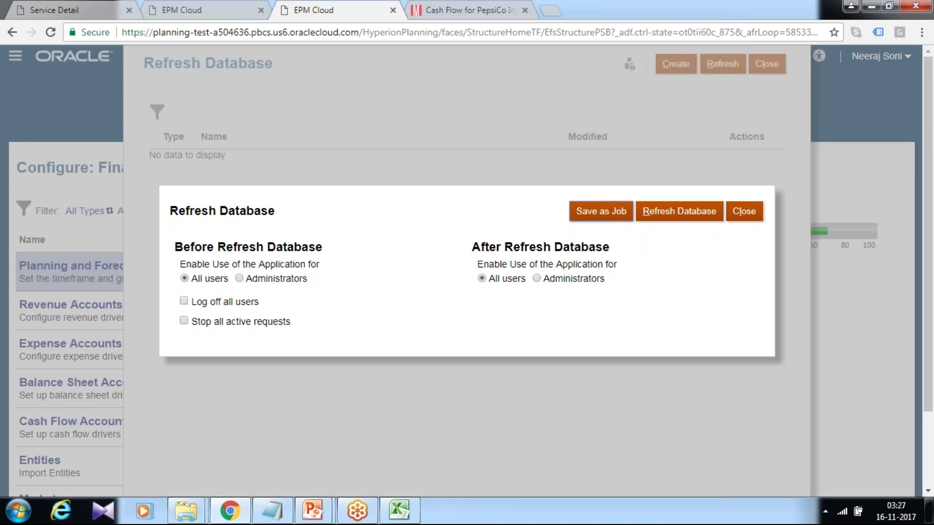
left_click(744, 211)
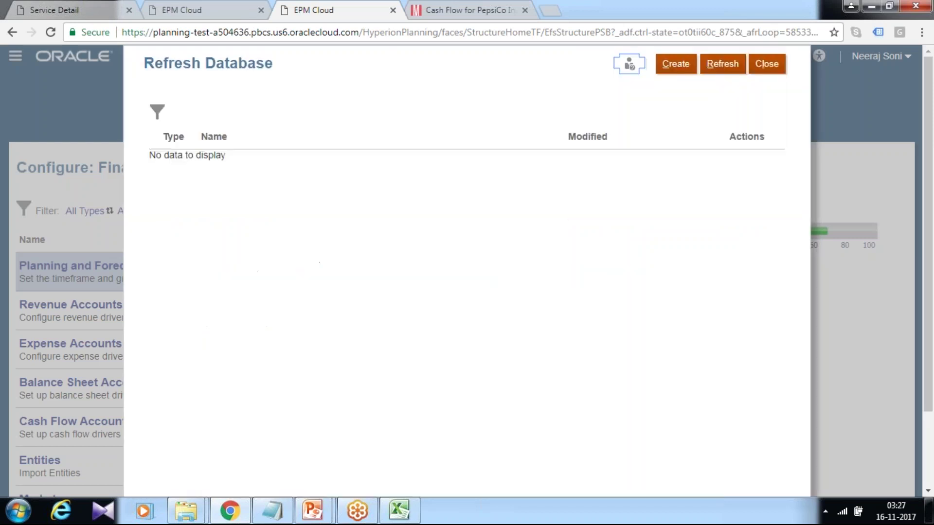
- Open the Dimensions editor showing the OEP_FS cube's Account members
left_click(766, 64)
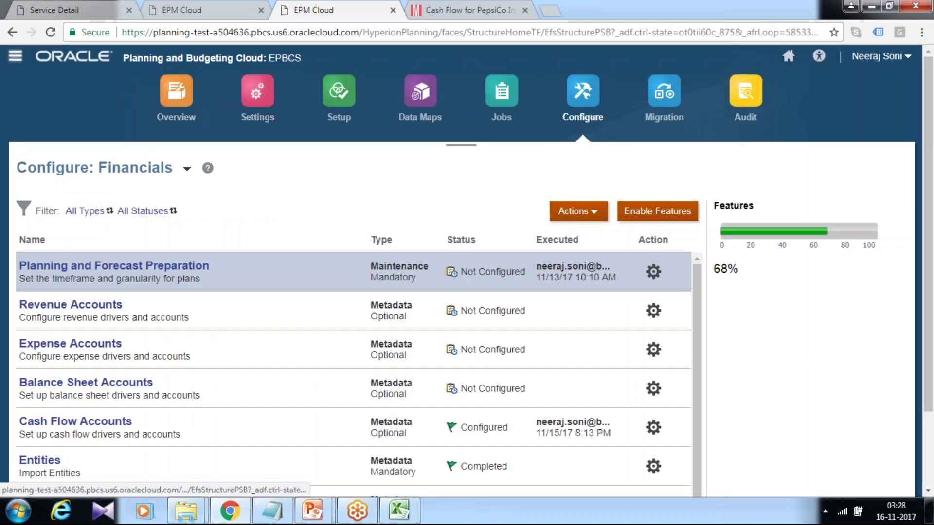
left_click(15, 55)
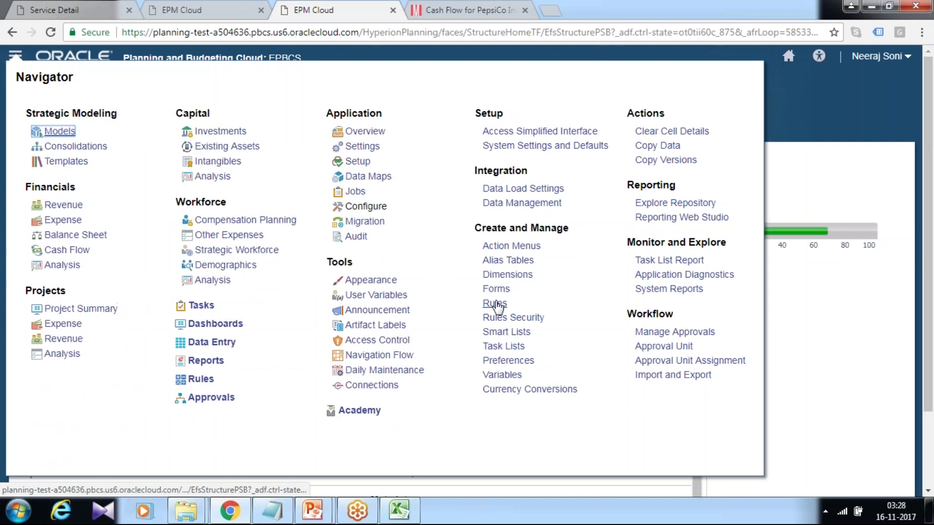
left_click(507, 276)
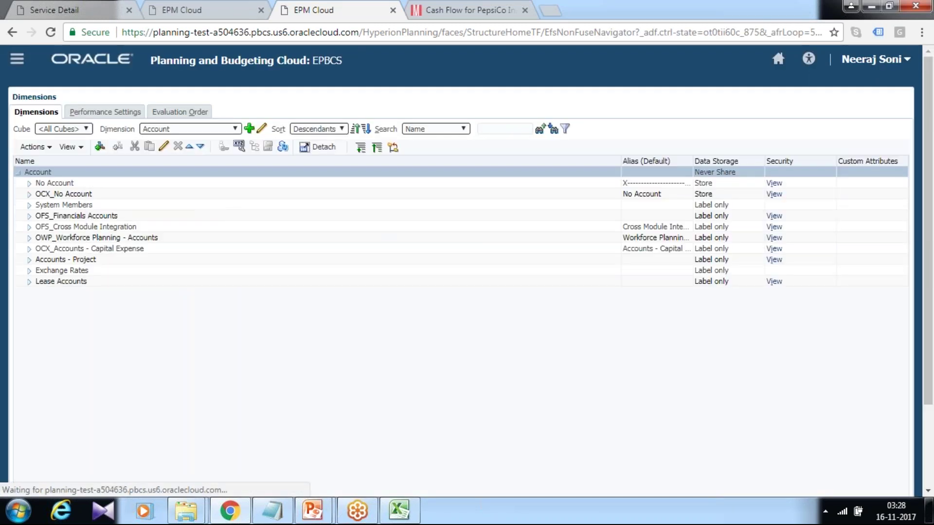
left_click(78, 129)
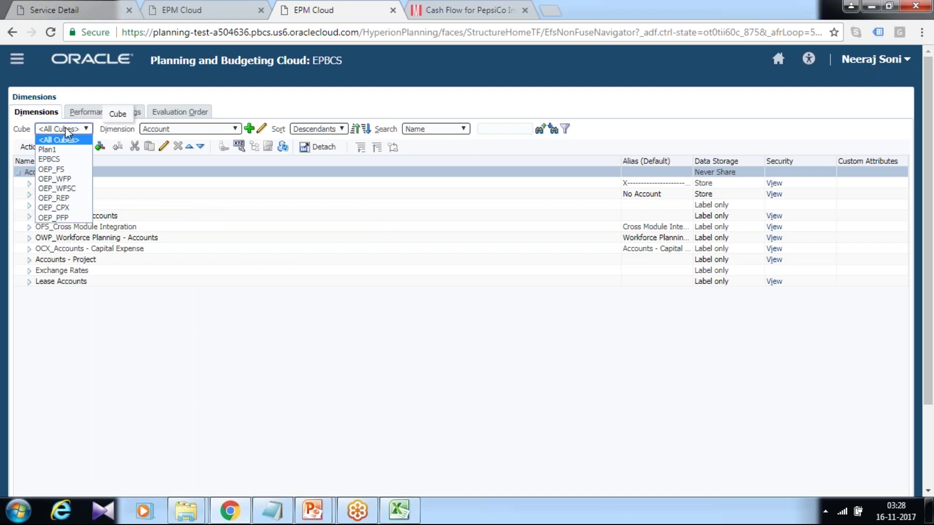
left_click(51, 171)
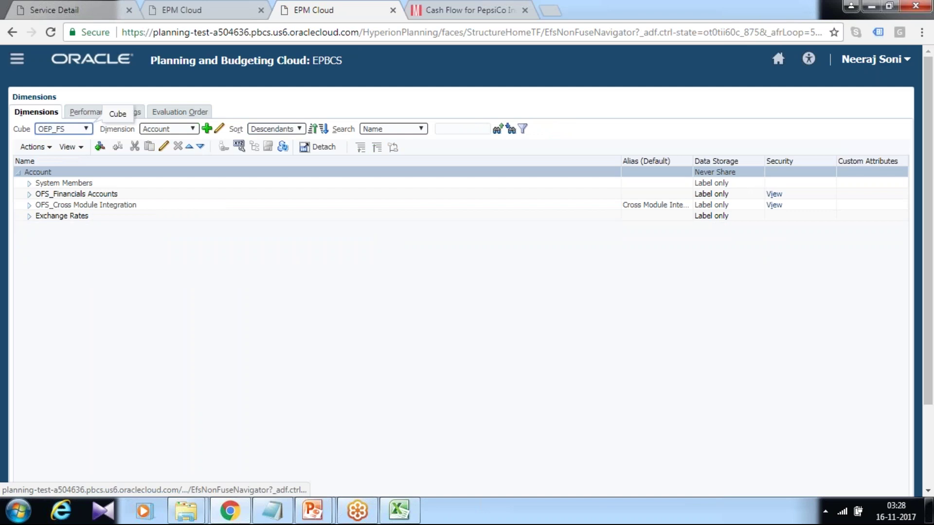
- Search names and aliases (Both) for 'Other non-cash items' to locate the member
left_click(468, 128)
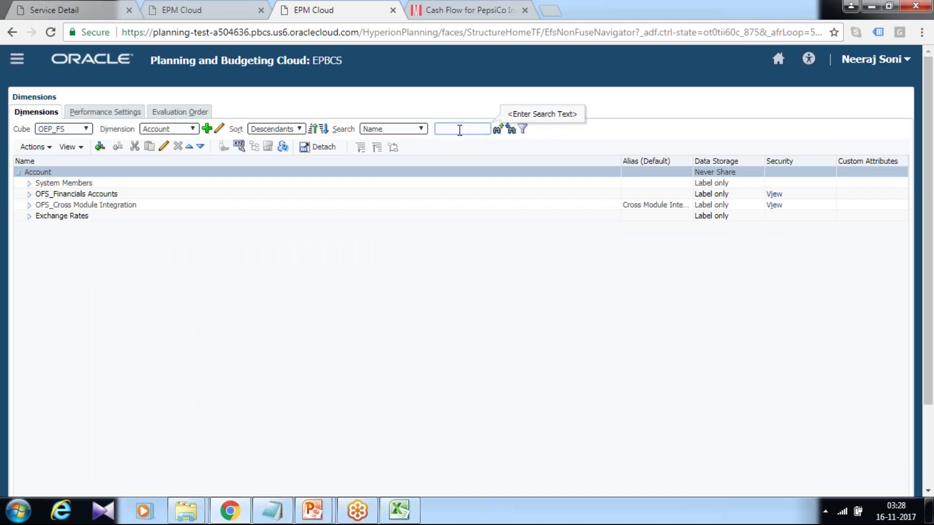
type("non-cash items")
left_click(385, 130)
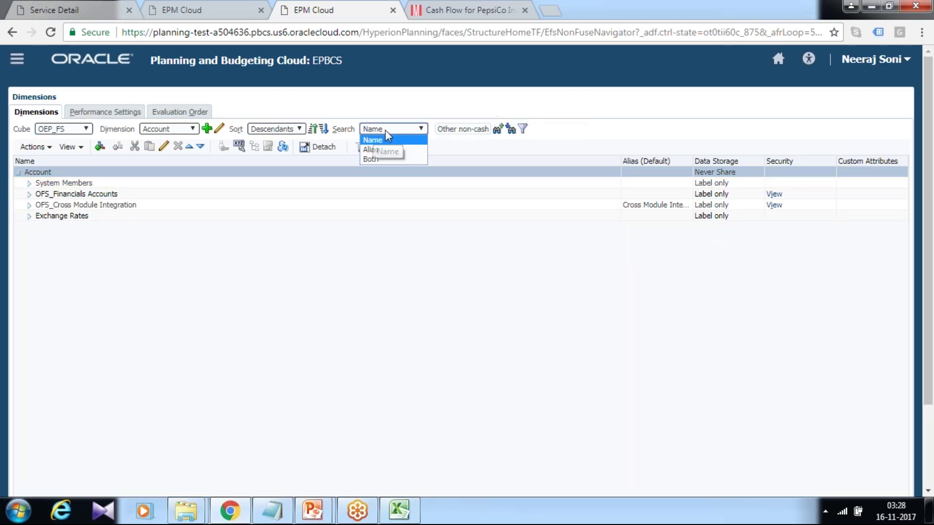
left_click(383, 159)
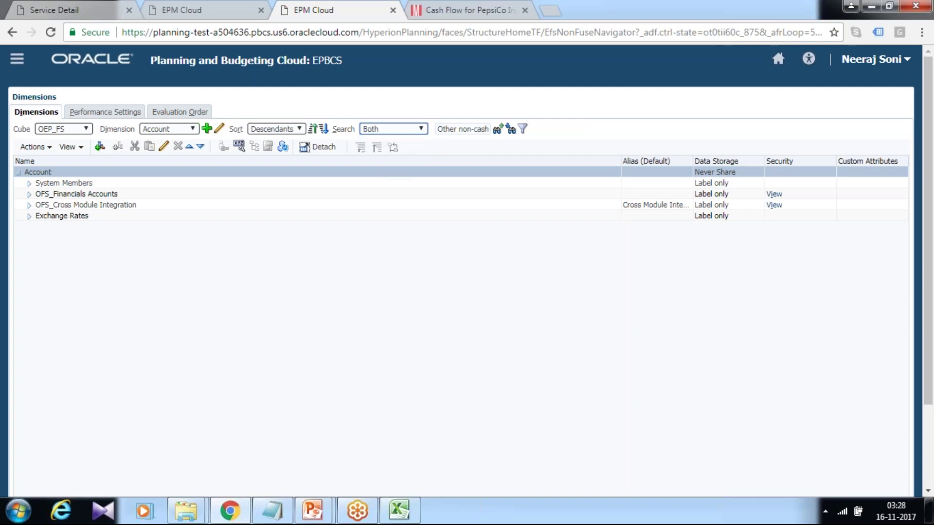
left_click(510, 131)
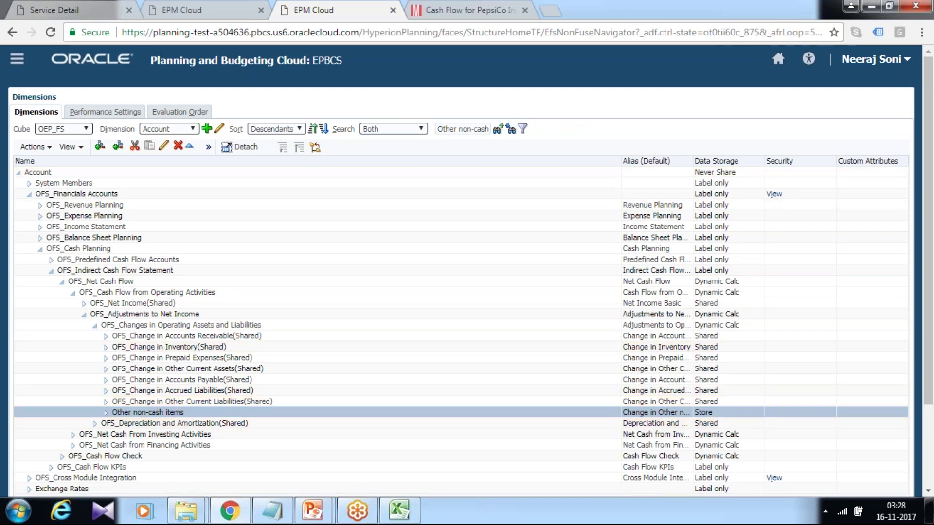
- Open the Financials Cash Flow Statement form and check its Change in Other non-cash items row
left_click(197, 7)
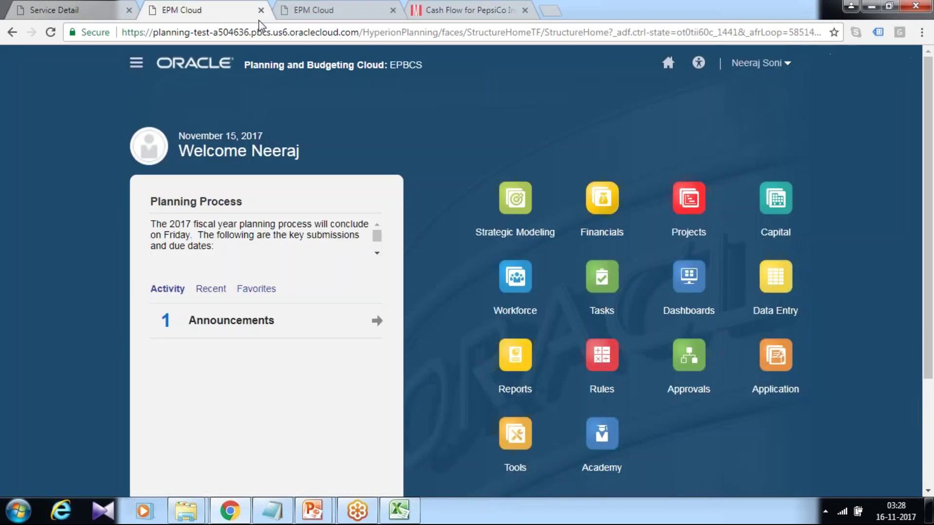
left_click(362, 7)
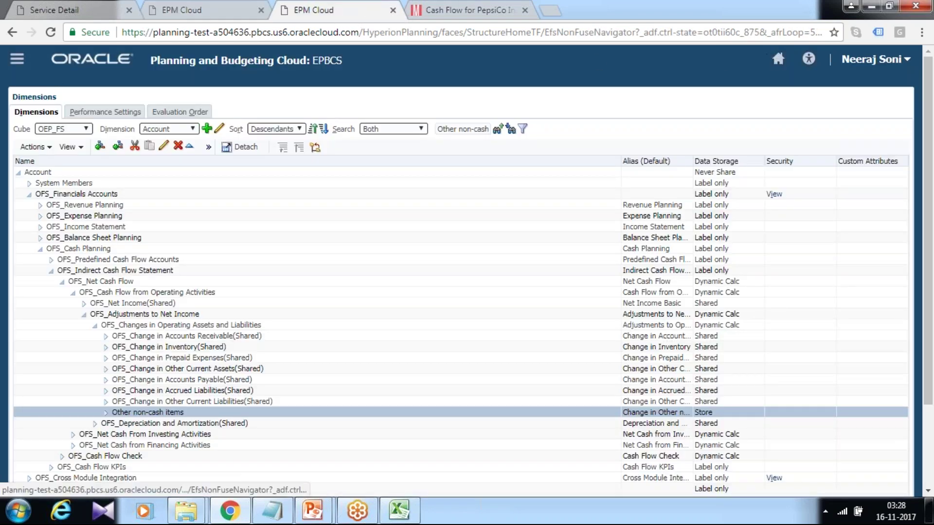
left_click(768, 56)
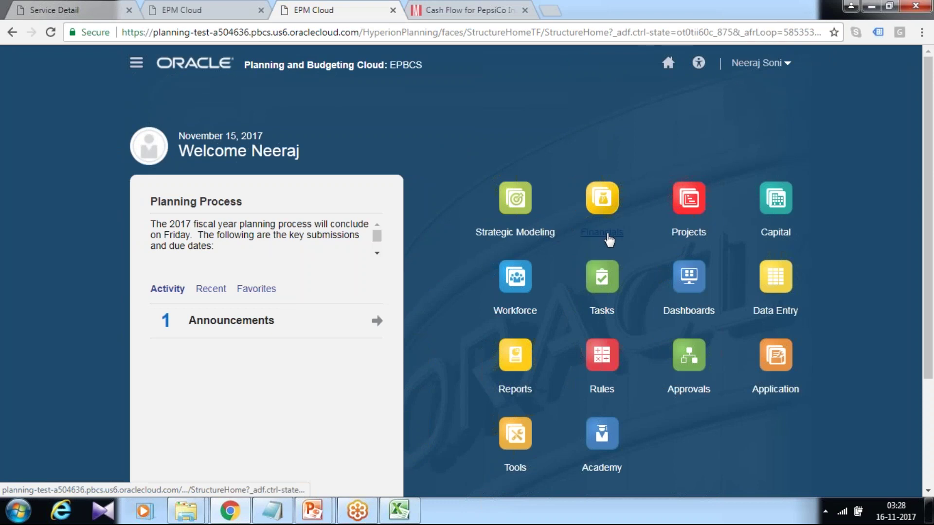
left_click(606, 239)
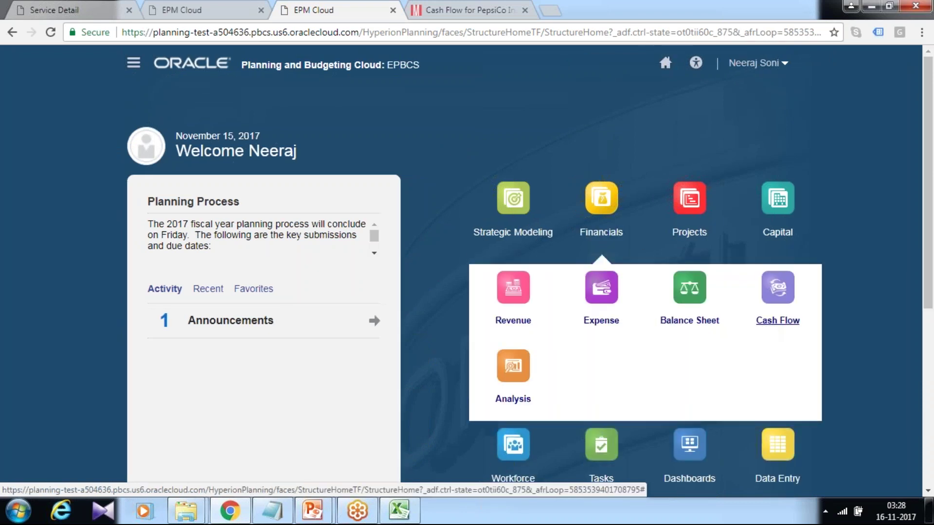
left_click(775, 319)
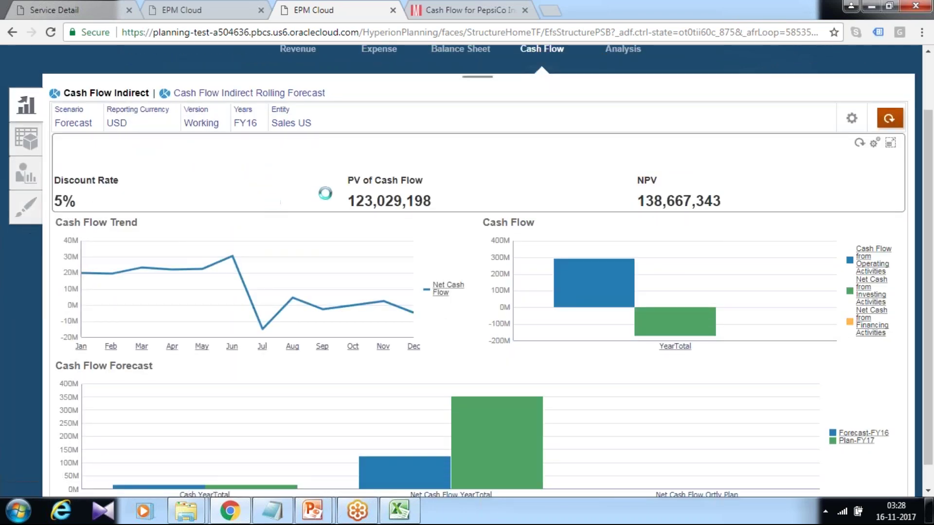
scroll(370, 195, "down", 1)
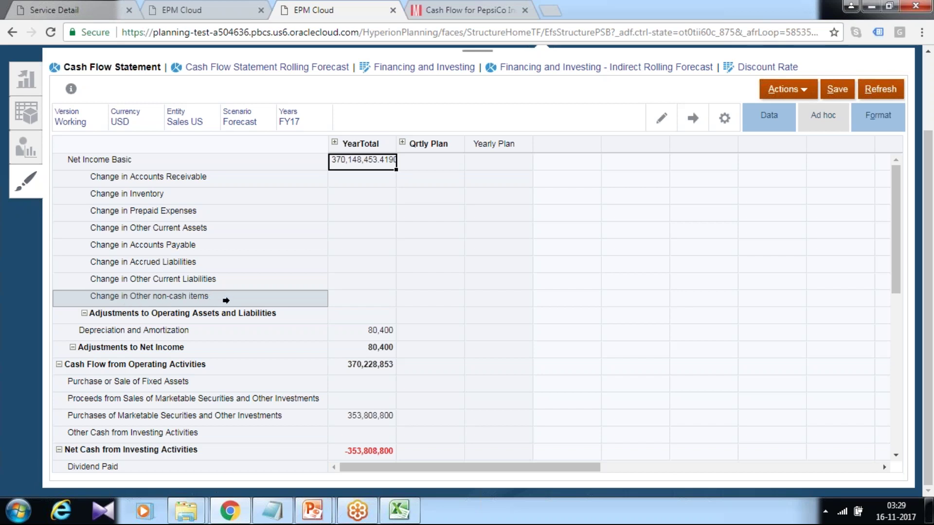
left_click(500, 11)
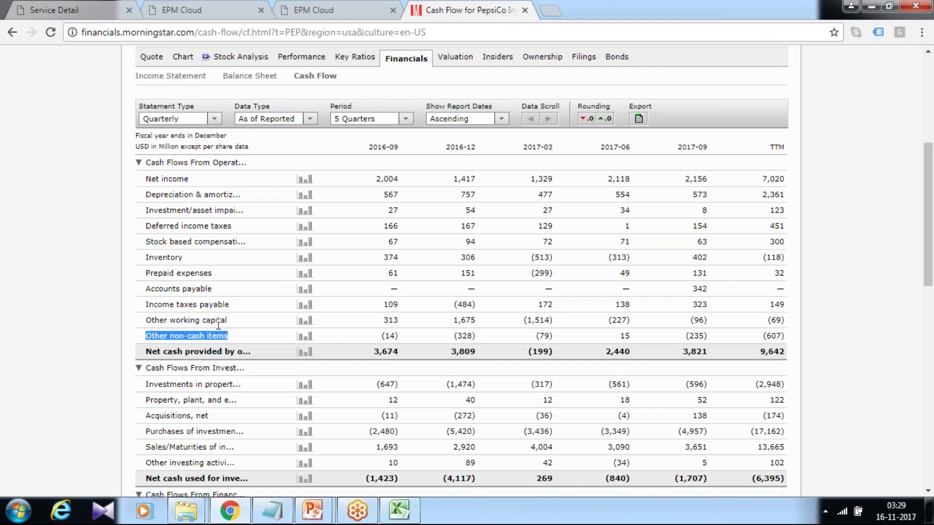
left_click(314, 10)
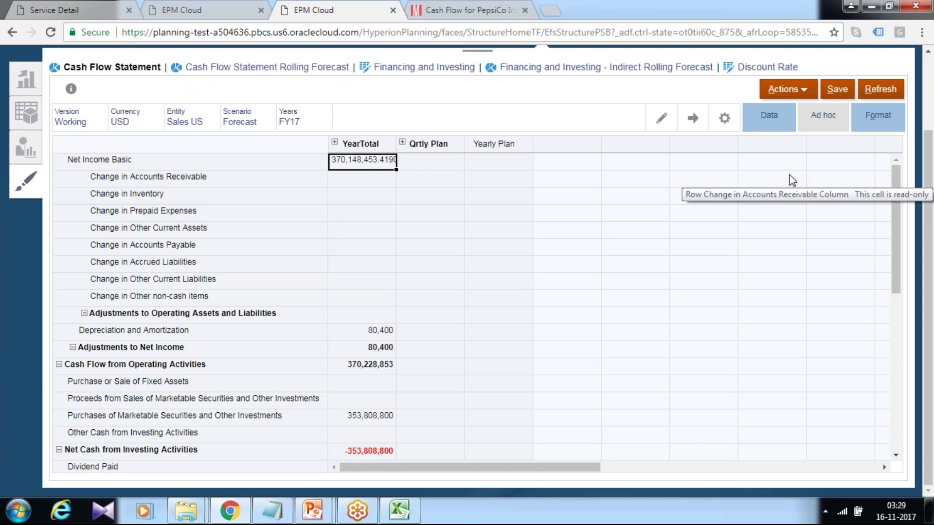
scroll(792, 181, "up", 2)
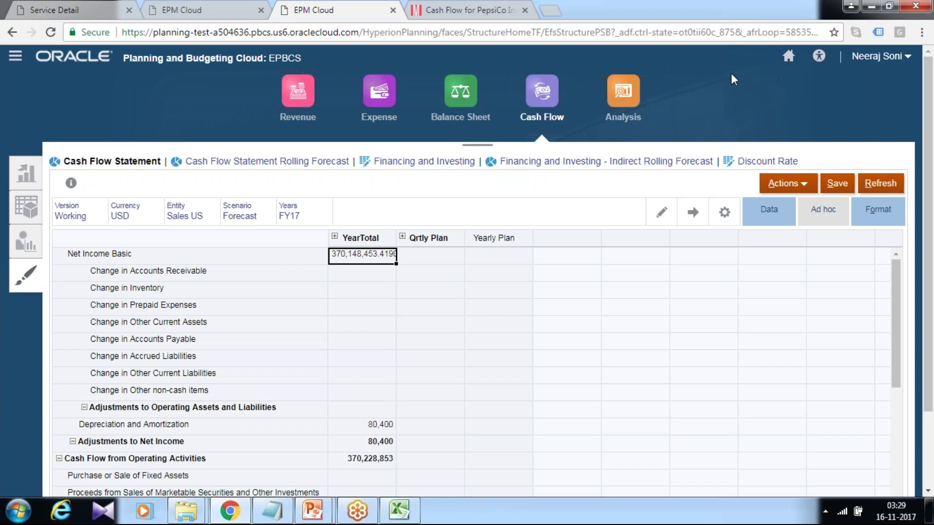
- Return to the application Configure page and switch it to Financials
left_click(789, 57)
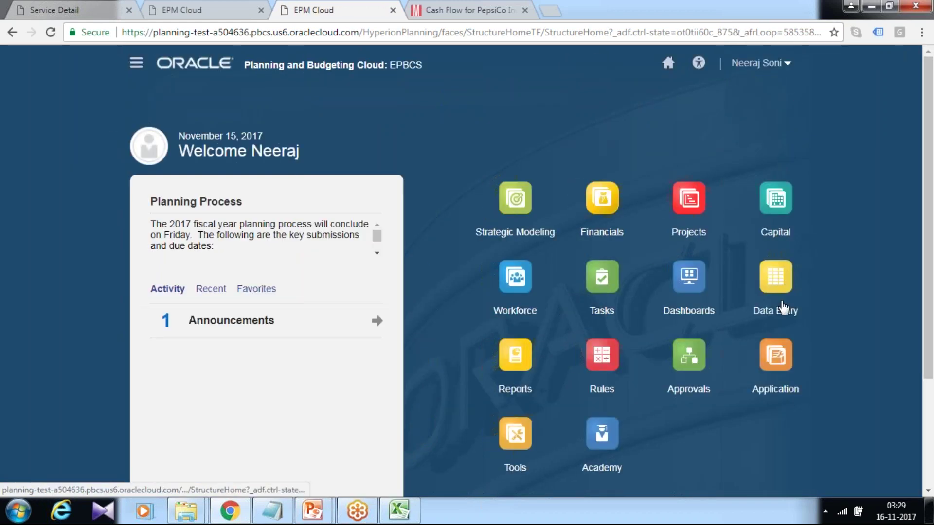
left_click(784, 391)
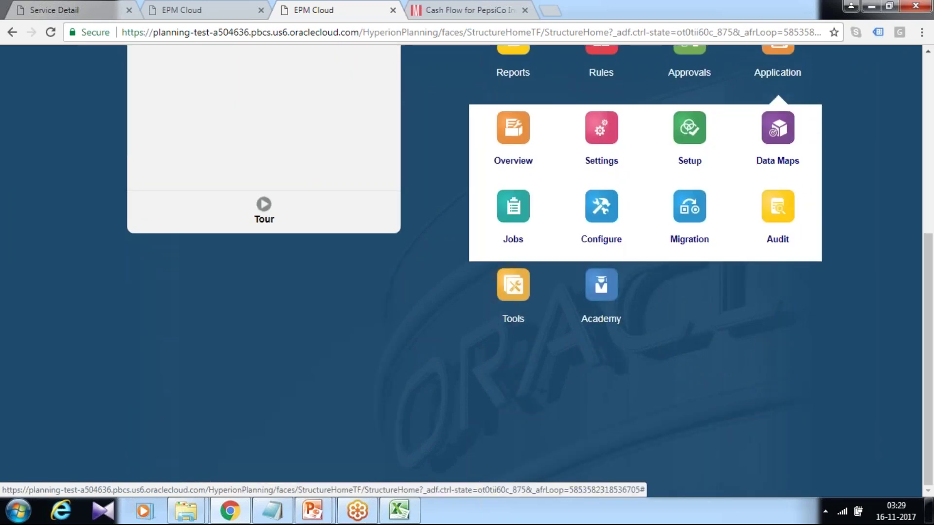
left_click(573, 252)
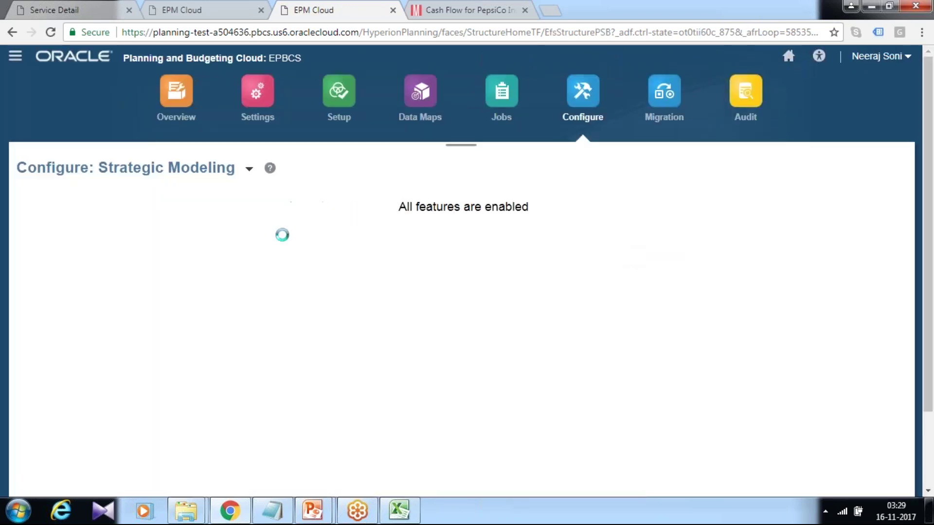
left_click(249, 169)
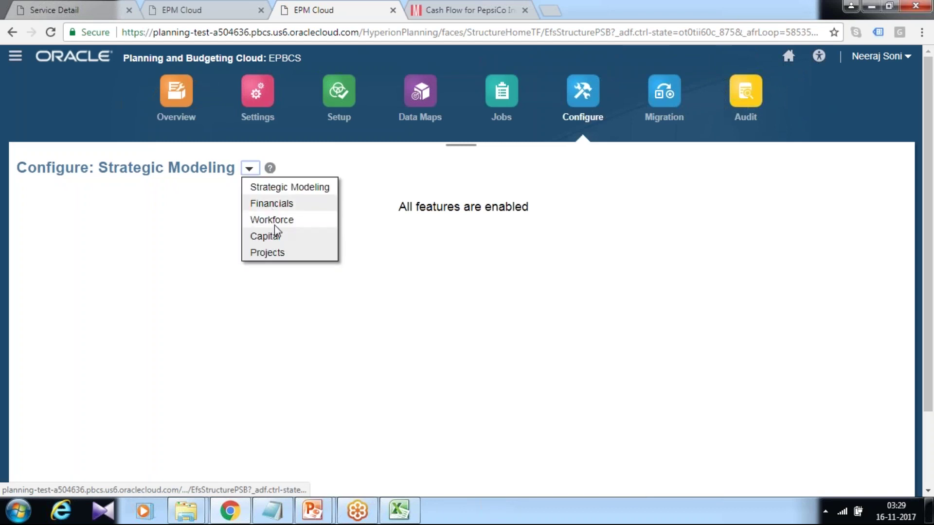
left_click(278, 204)
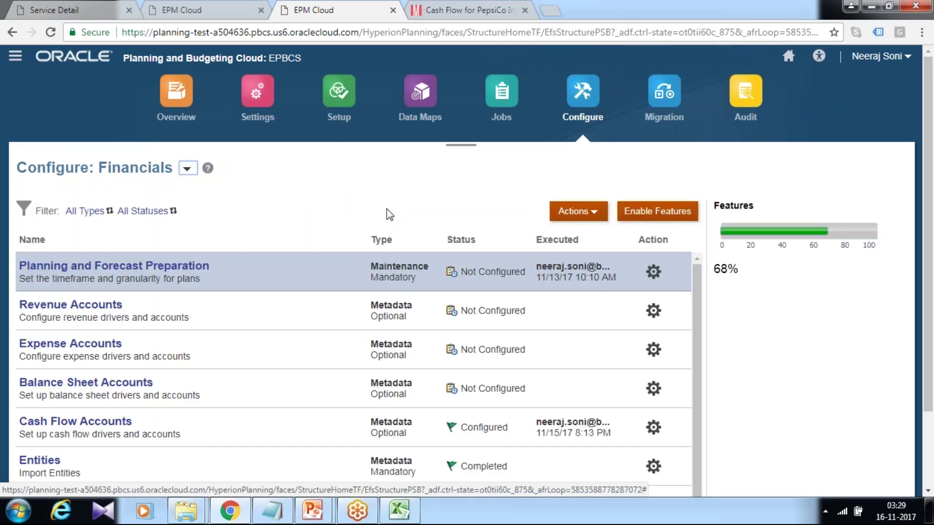
- Export the Cash Flow Accounts members to an Excel file
scroll(100, 236, "down", 2)
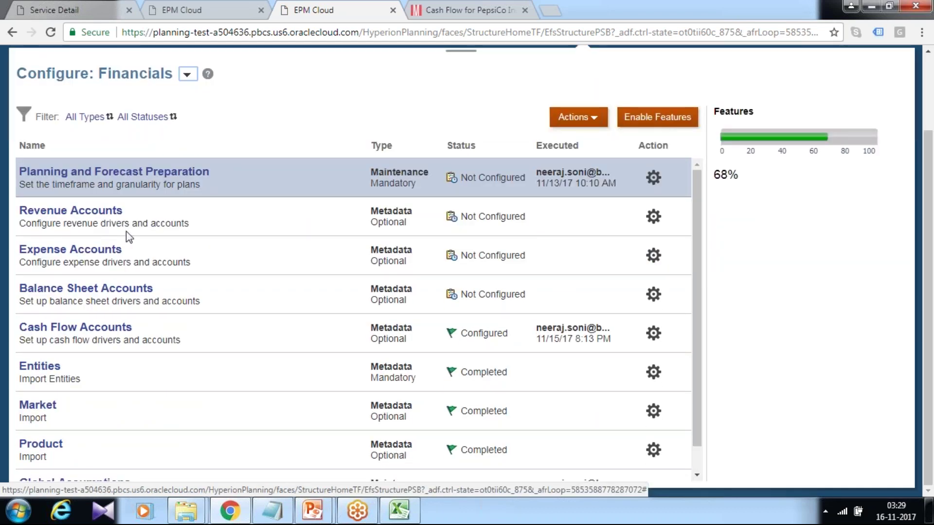
scroll(145, 241, "down", 1)
left_click(74, 300)
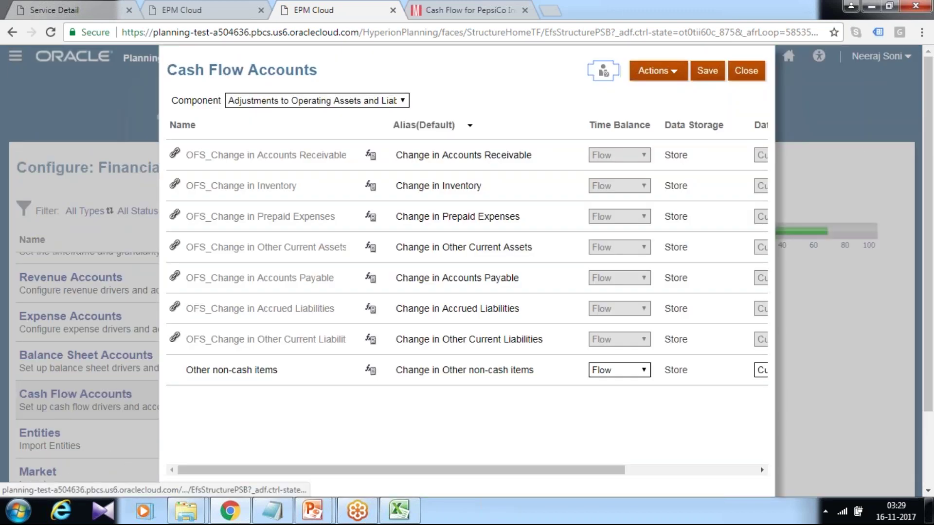
left_click(678, 74)
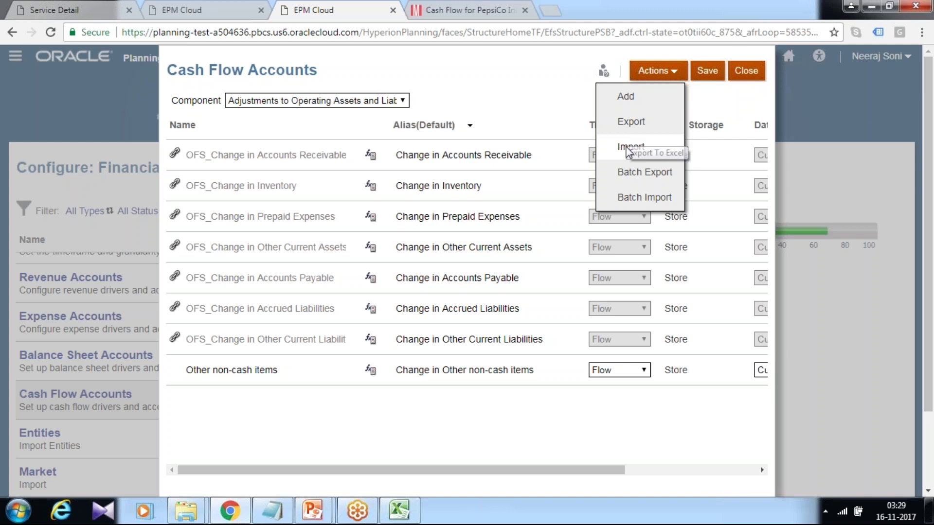
left_click(631, 121)
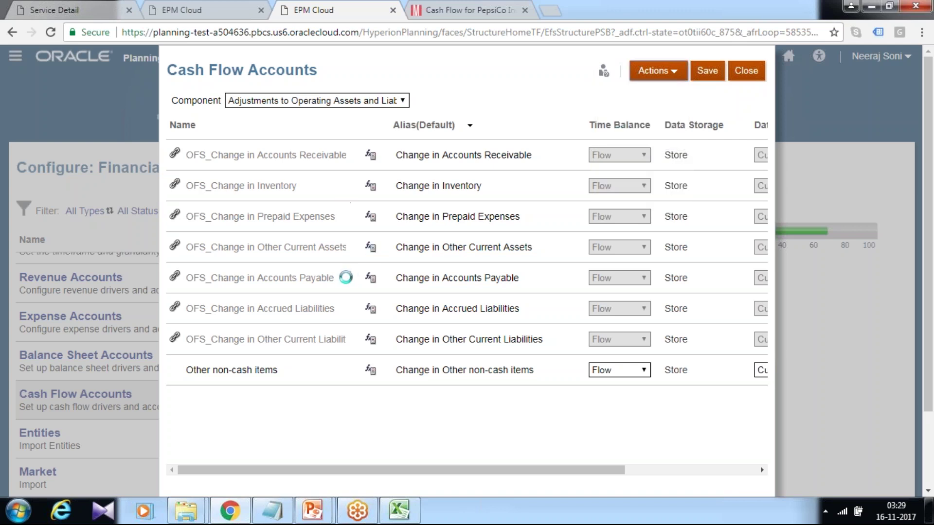
- Enable editing on the exported workbook and autofit column A to show full member names
scroll(346, 275, "down", 2)
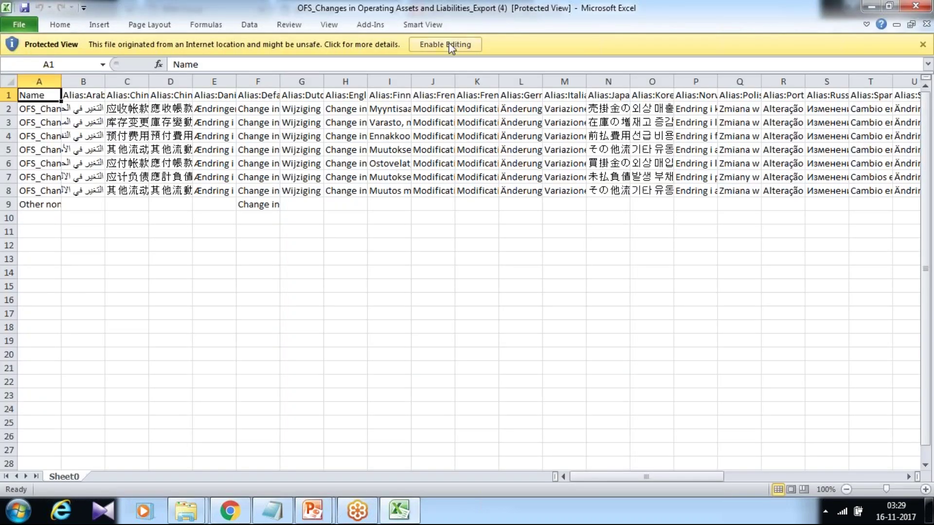
left_click(450, 45)
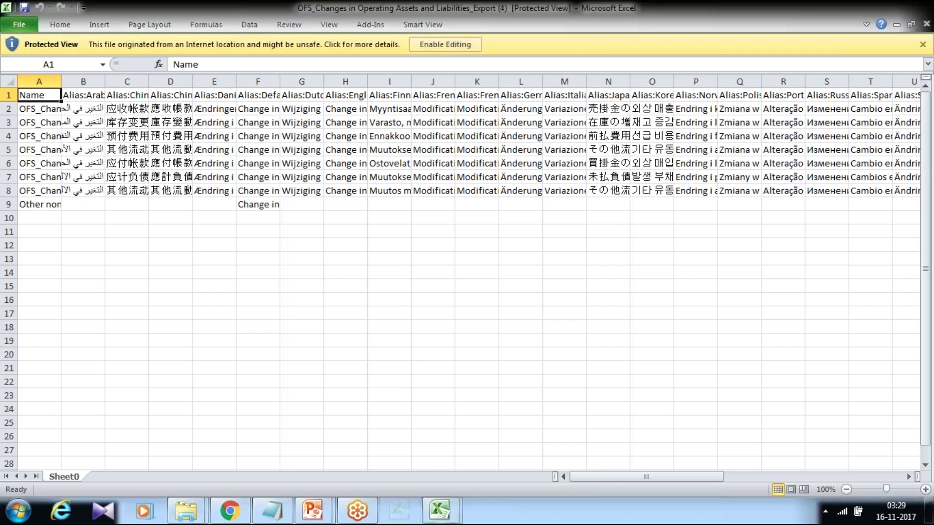
double_click(61, 118)
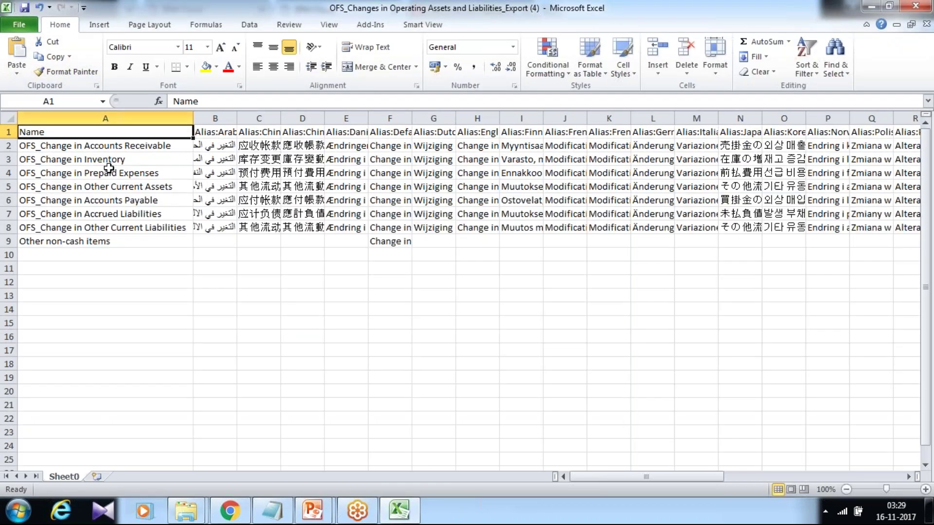
left_click(89, 242)
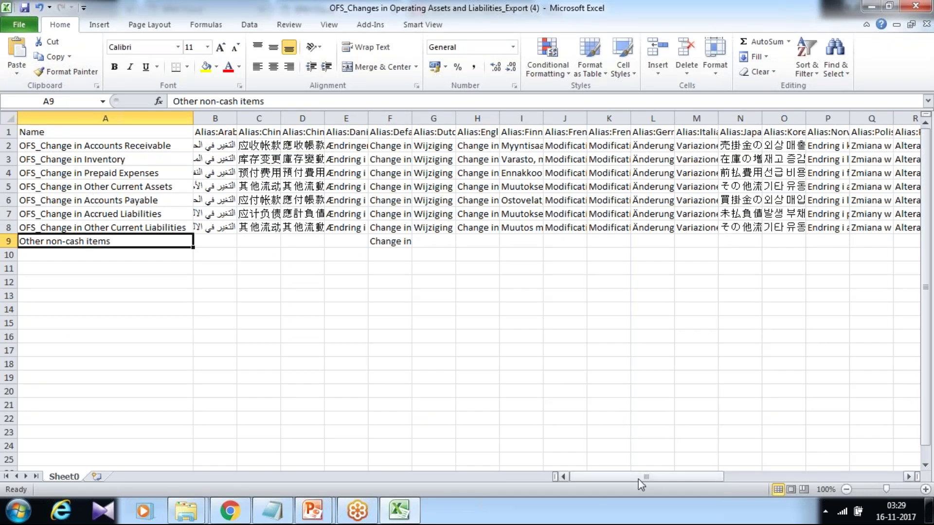
left_click_drag(638, 480, 565, 477)
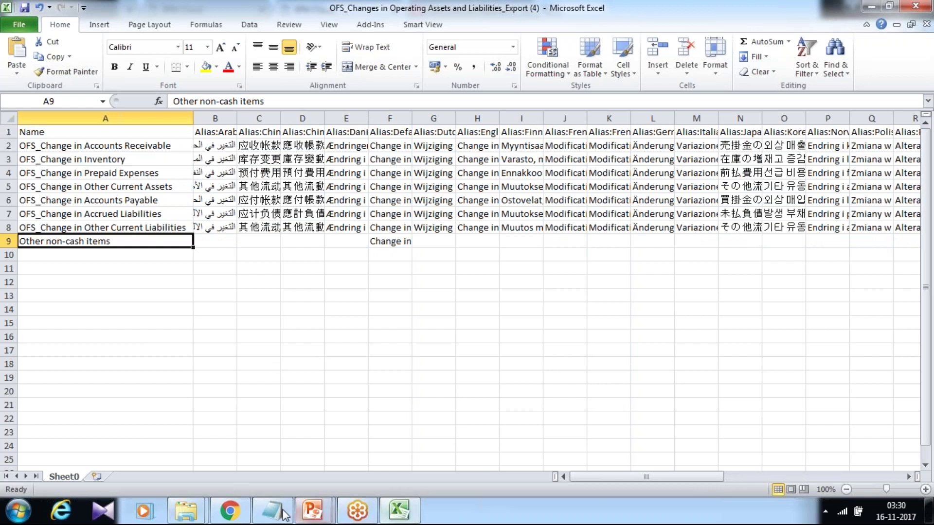
- Copy Other working capital and Income taxes payable from Morningstar into A10 and A11
left_click(230, 511)
left_click(448, 7)
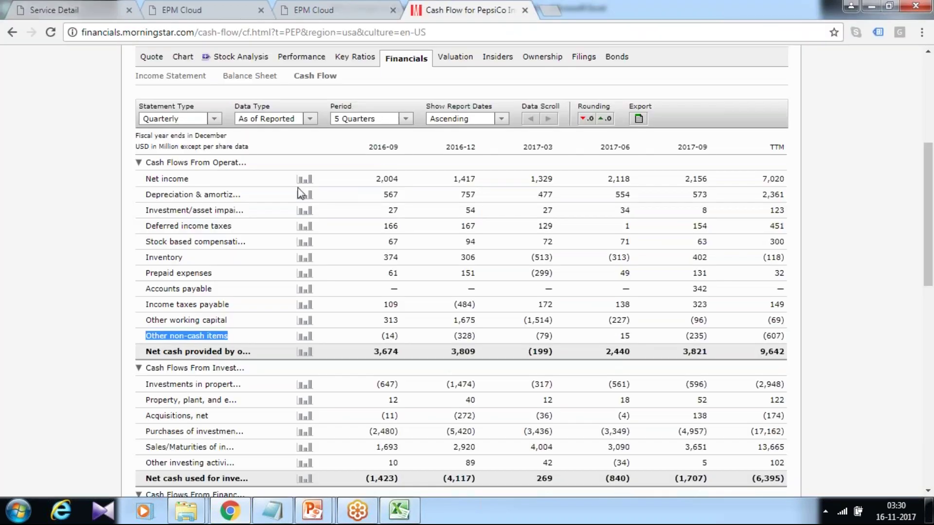
left_click_drag(228, 320, 150, 320)
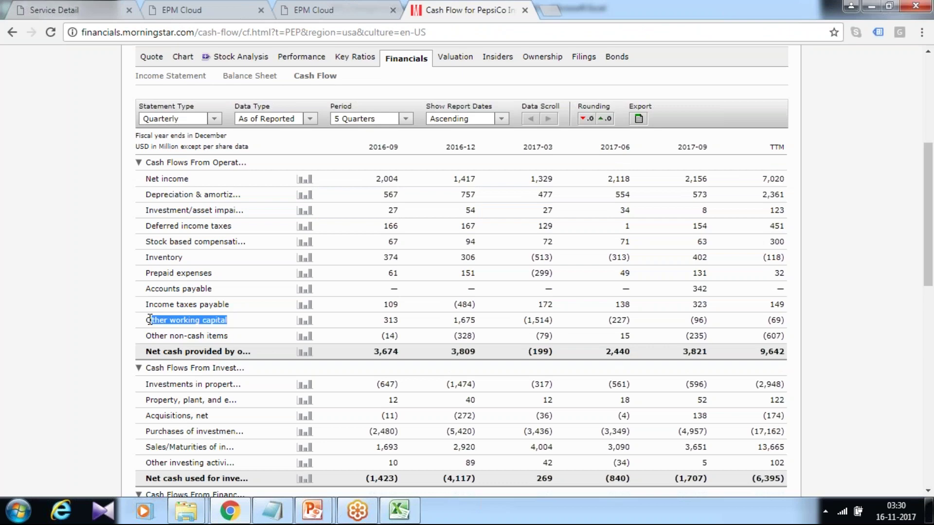
key("alt+Tab")
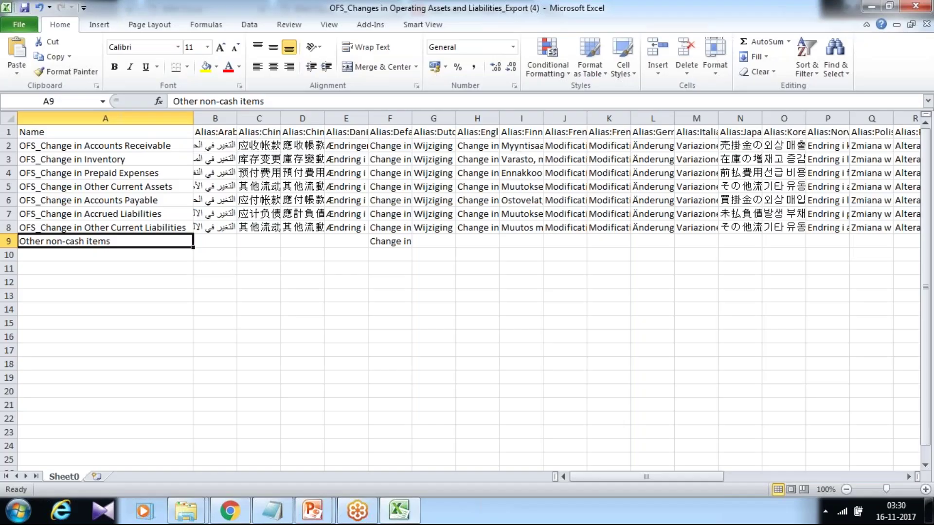
left_click(83, 257)
type("Other working capital")
key("alt+Tab")
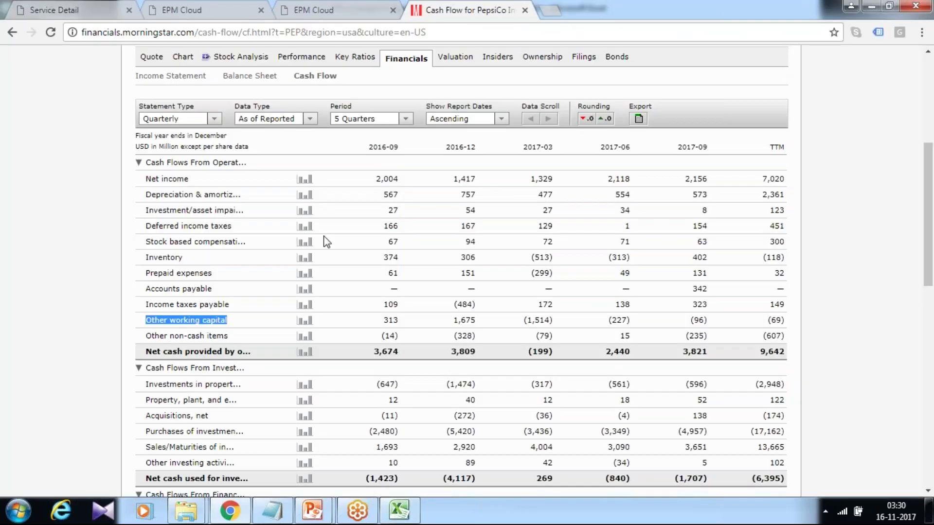
left_click_drag(230, 305, 149, 308)
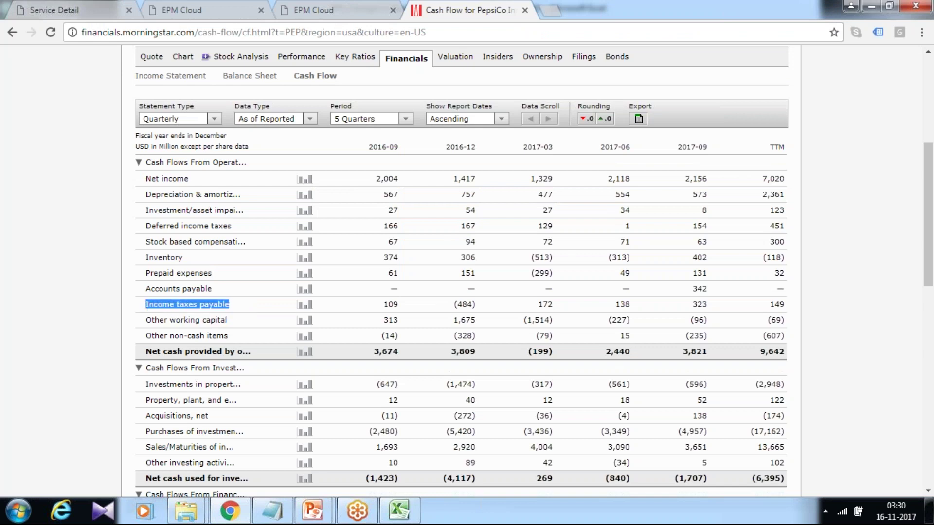
key("alt+Tab")
key("Return")
type("Income taxes payable")
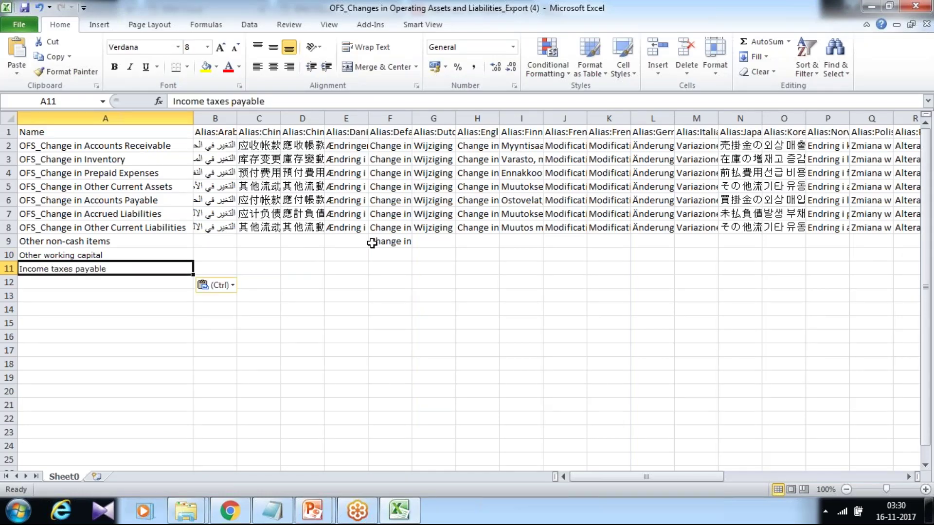
- Enter aliases 'Change in Other working capital' and 'Change in Income taxes payable' in F10:F11
left_click(389, 249)
type("Ch")
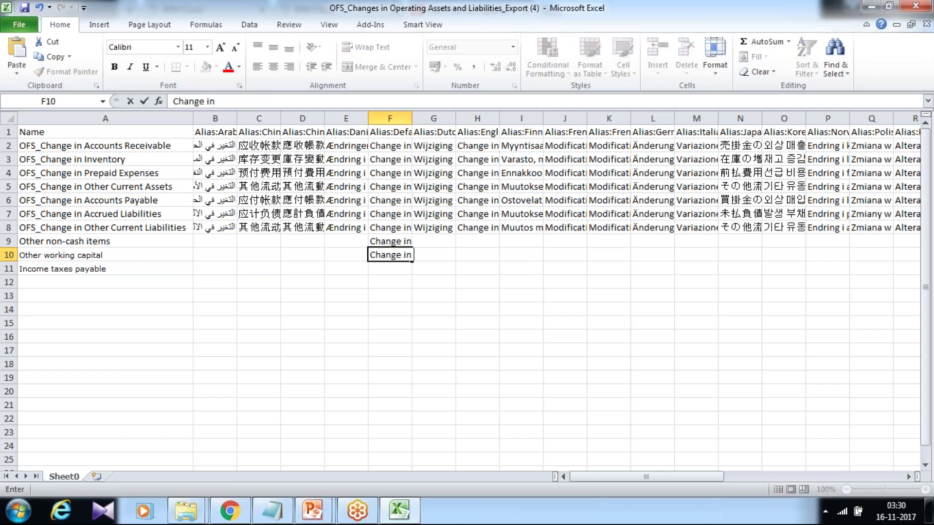
type("ange in")
key("Return")
type("Change in")
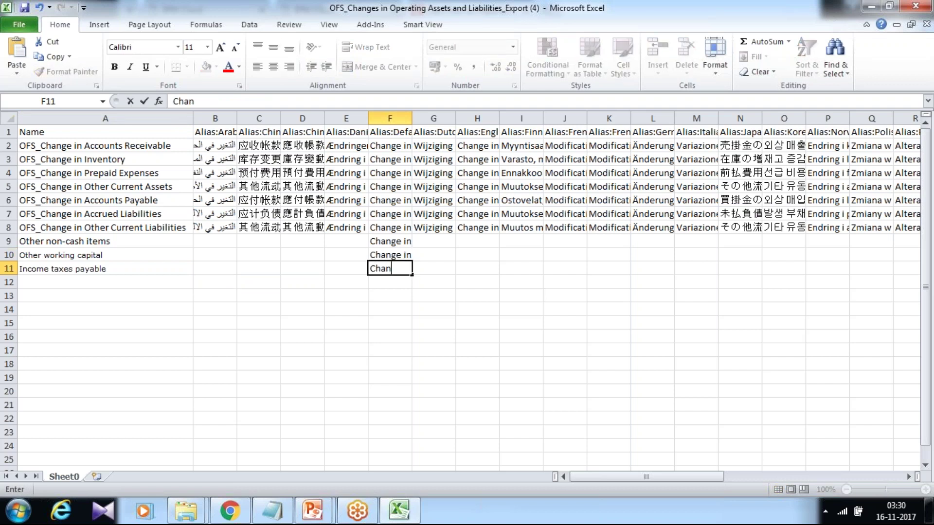
type("Income taxes payable")
key("Return")
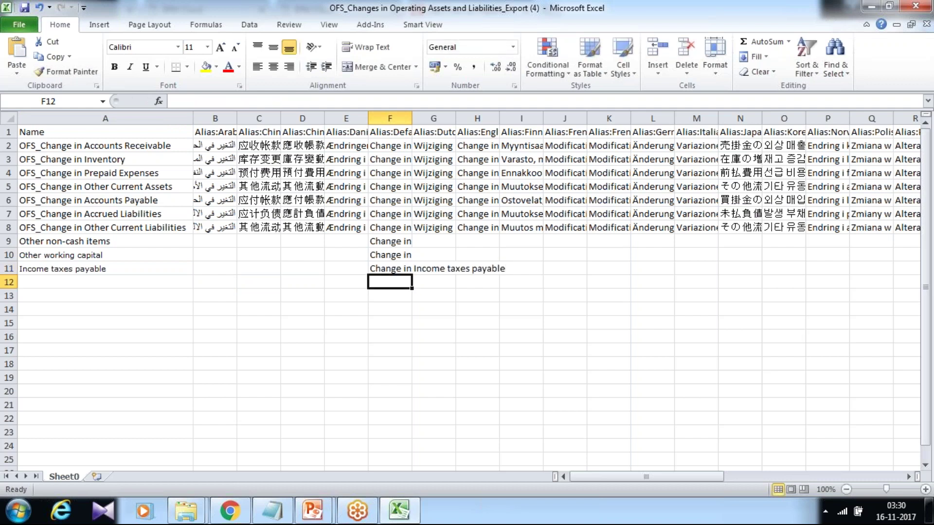
left_click(117, 256)
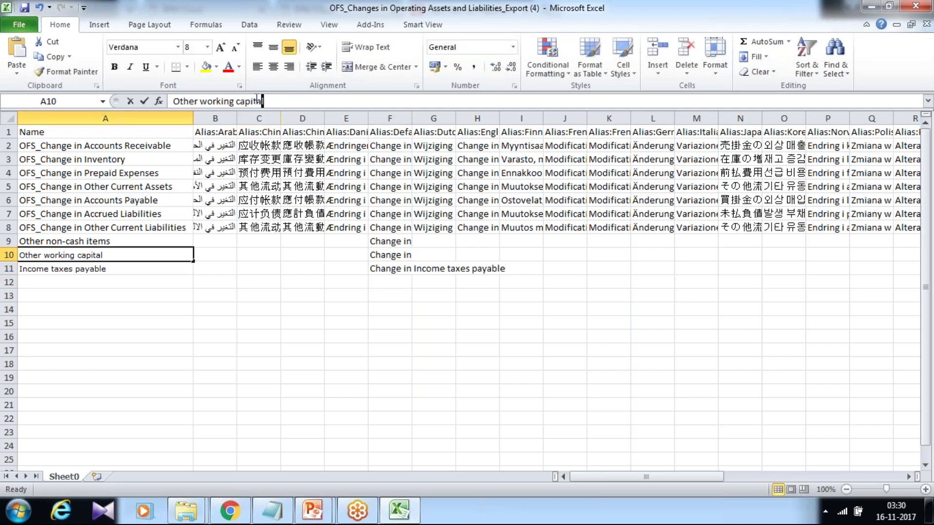
left_click_drag(265, 101, 174, 101)
key("ctrl+c")
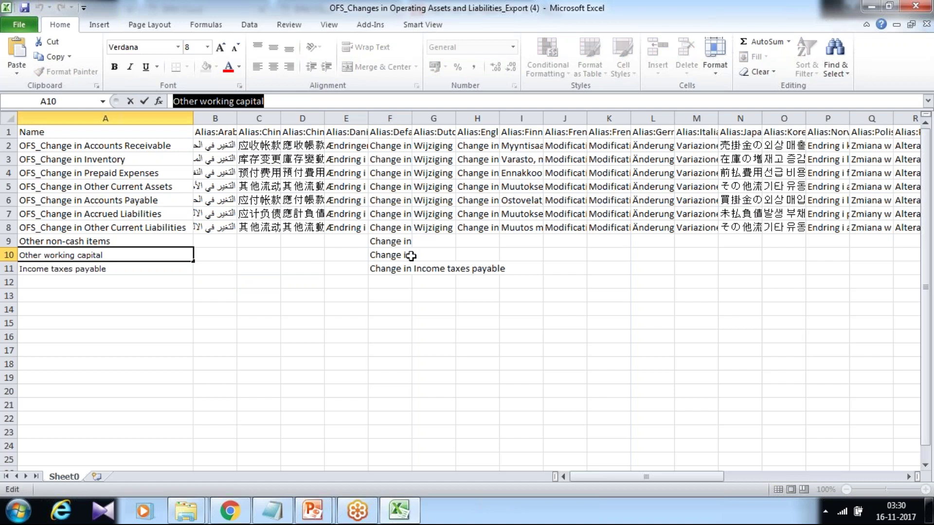
left_click(403, 256)
key("F2")
key("ctrl+v")
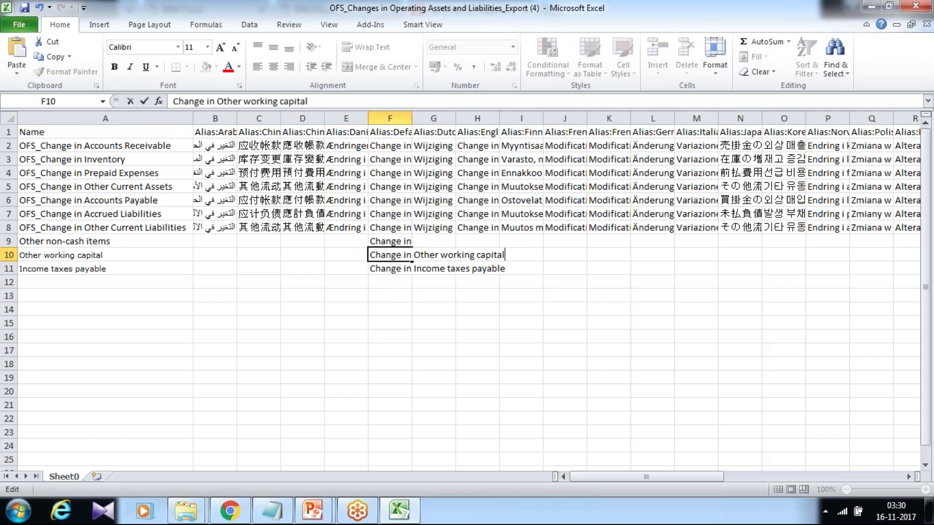
key("Return")
- Copy row 9's Flow/Store/Currency properties (W9:AQ9) into rows 10 and 11
key("Up")
key("Right")
key("Right")
key("Right")
key("Right")
key("Right")
key("Right")
key("Right")
key("Right")
key("Right")
key("Right")
key("Right")
key("Right")
key("Right")
key("Right")
key("Right")
key("Right")
key("Right")
key("Right")
key("Right")
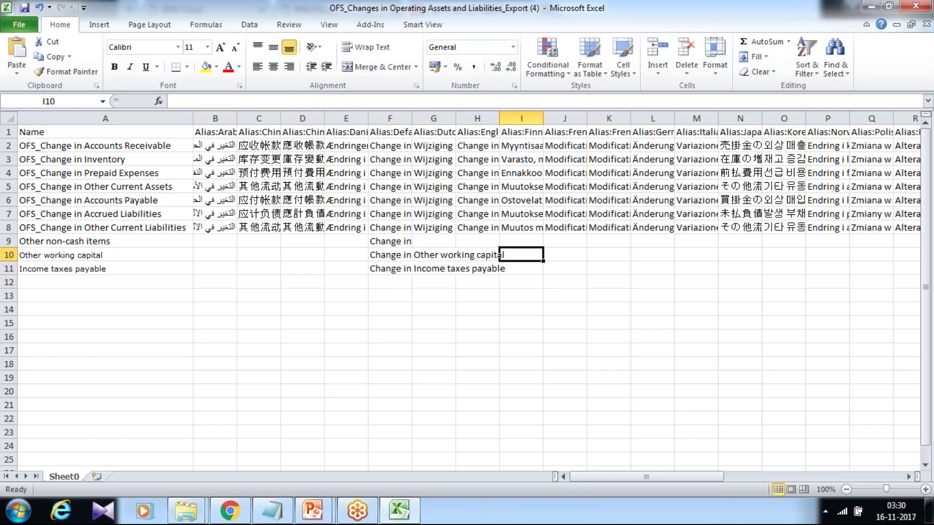
key("Up")
key("Left")
key("Left")
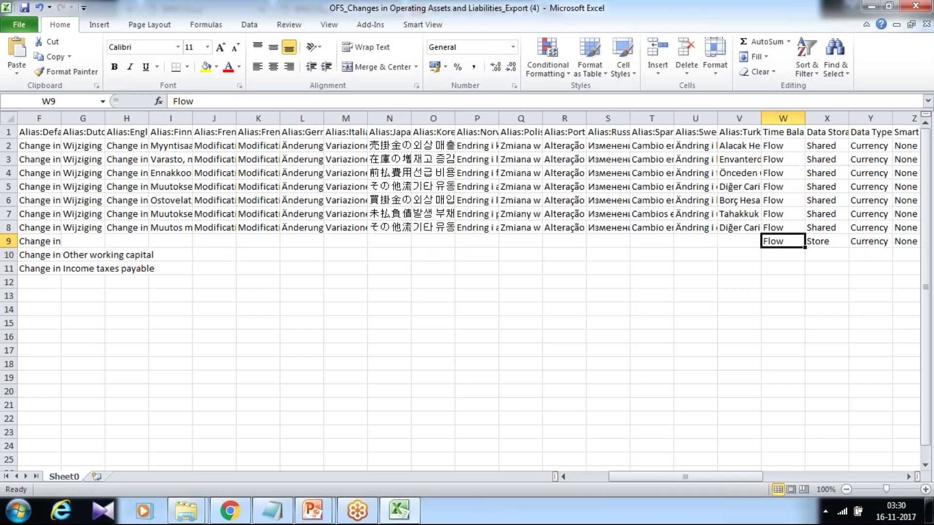
key("shift+Right")
key("shift+Right")
key("shift+Right")
key("shift+Right")
key("shift+Right")
key("shift+Right")
key("shift+Right")
key("shift+Right")
key("shift+Right")
key("shift+Right")
key("shift+Right")
key("shift+Right")
key("shift+Right")
key("shift+Right")
key("shift+Right")
key("shift+Right")
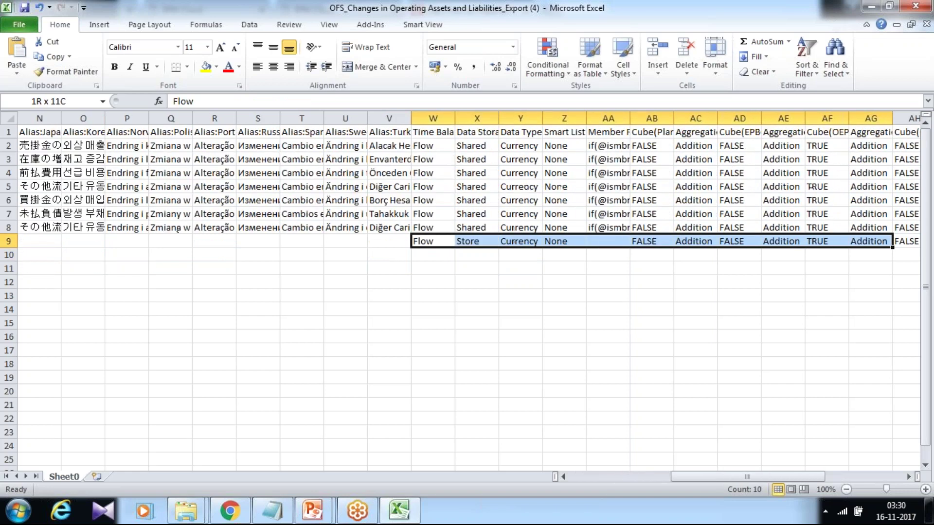
key("shift+Right")
key("shift+Right")
key("shift+Right")
key("shift+Right")
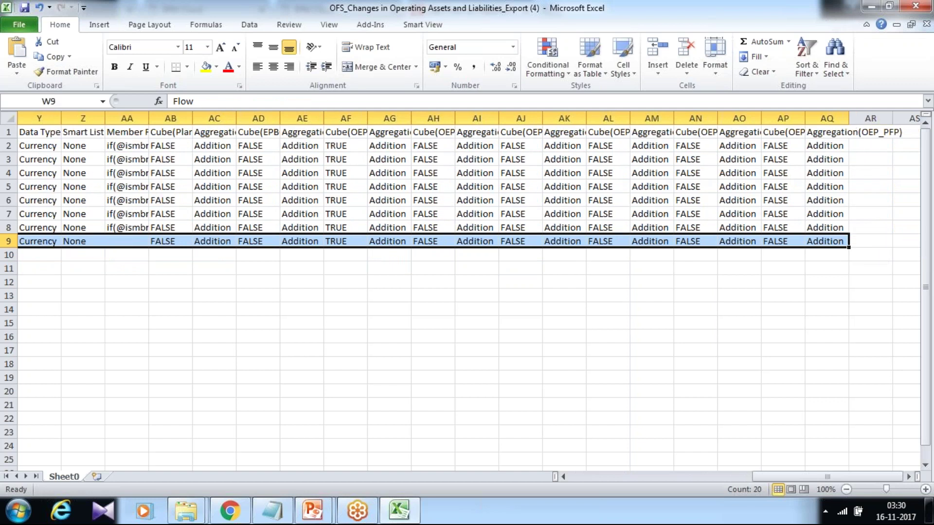
key("ctrl+c")
key("Down")
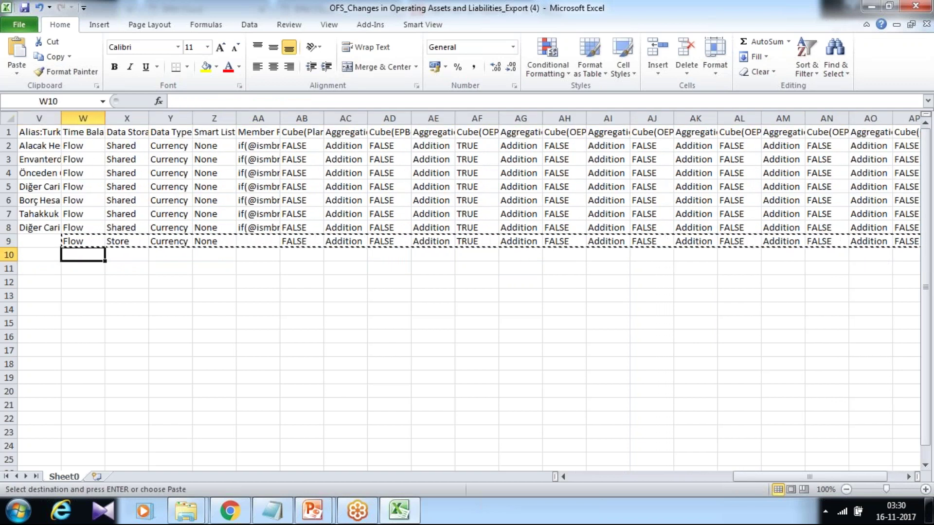
key("ctrl+v")
key("Down")
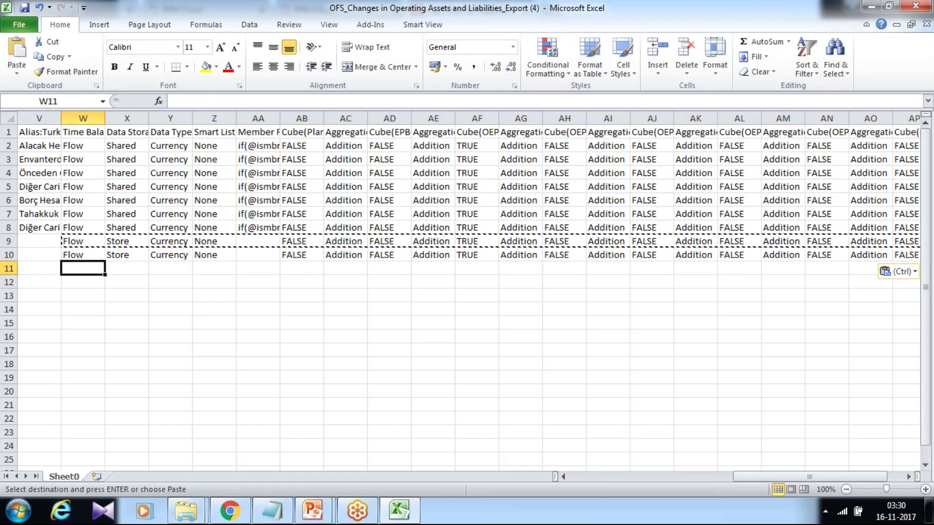
key("ctrl+v")
key("Up")
key("Left")
key("Left")
key("Left")
key("Left")
key("Left")
key("Left")
key("Left")
key("Left")
key("Left")
key("Left")
key("Left")
key("Left")
key("Left")
key("Left")
key("Left")
key("Left")
key("Left")
key("Left")
key("Left")
key("Left")
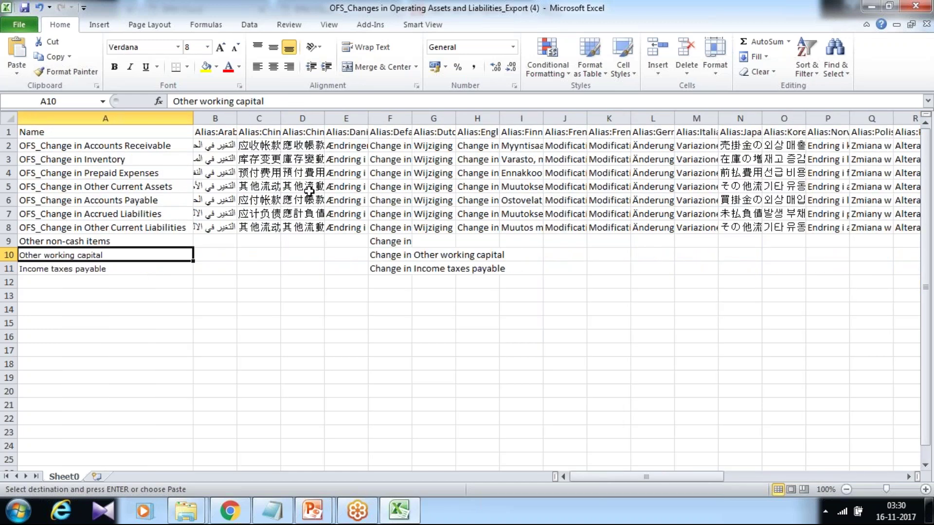
key("Escape")
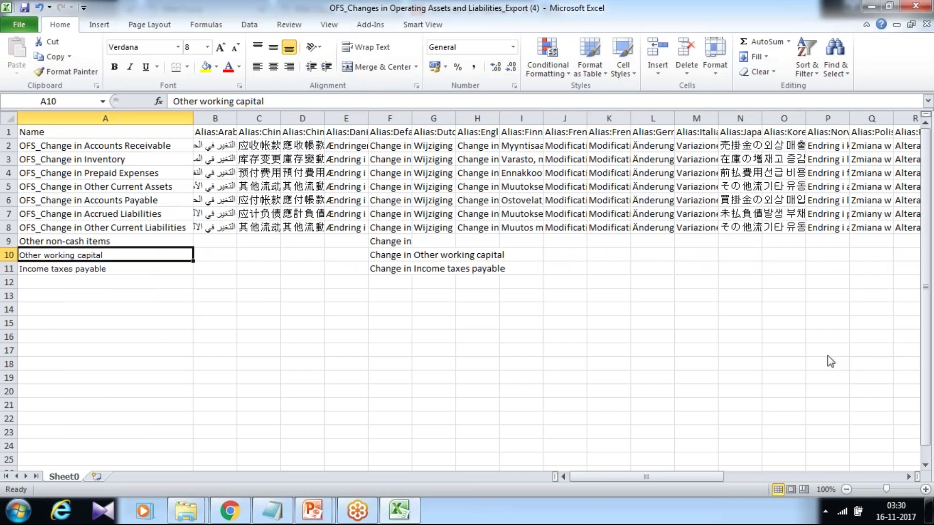
key("ctrl+Tab")
- Return to the EPM Cloud configuration grid and close the open cash flow accounts list
left_click(231, 512)
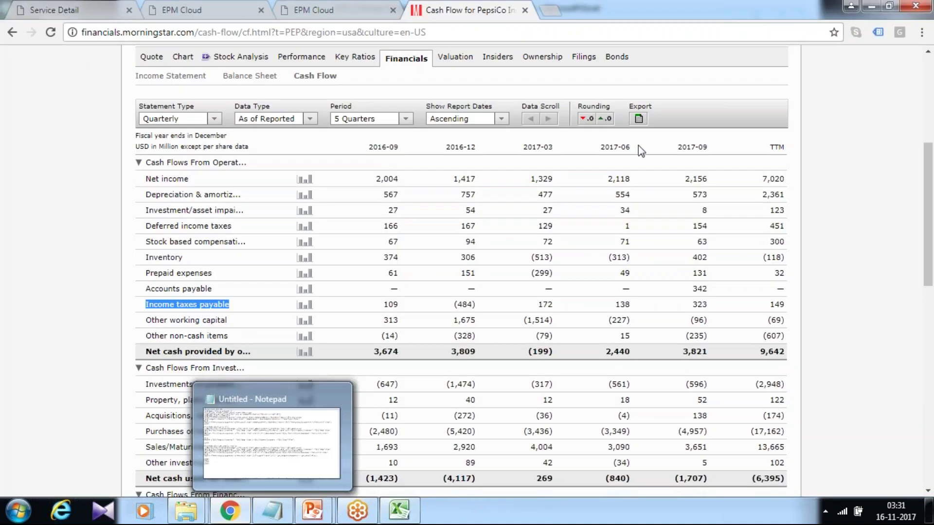
left_click(302, 9)
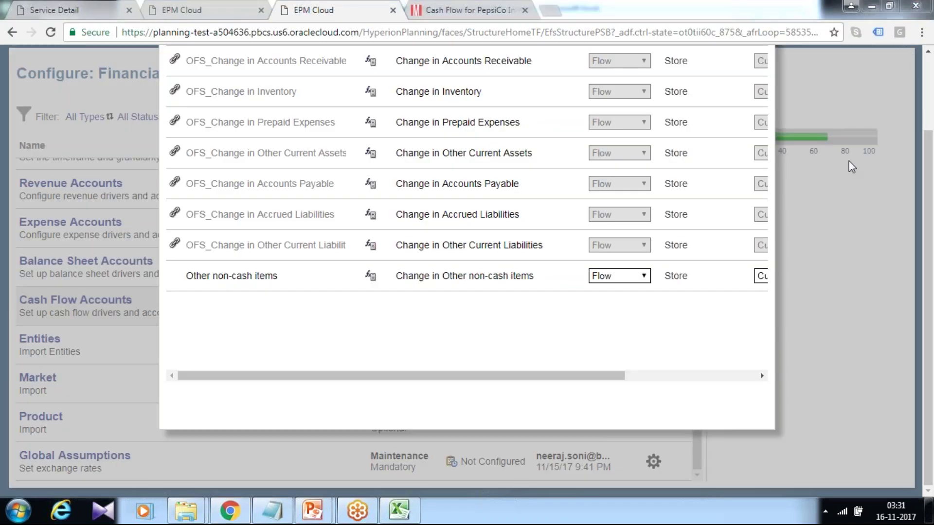
scroll(812, 237, "up", 2)
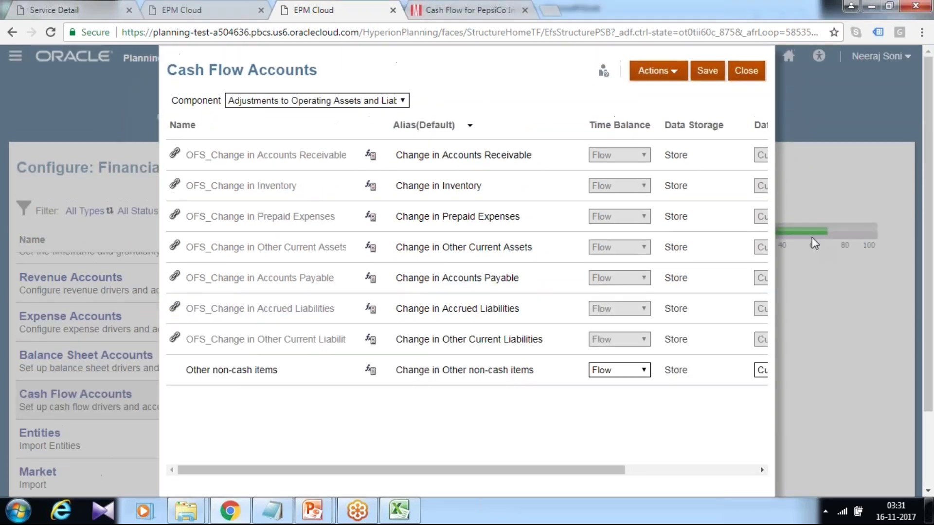
left_click(743, 71)
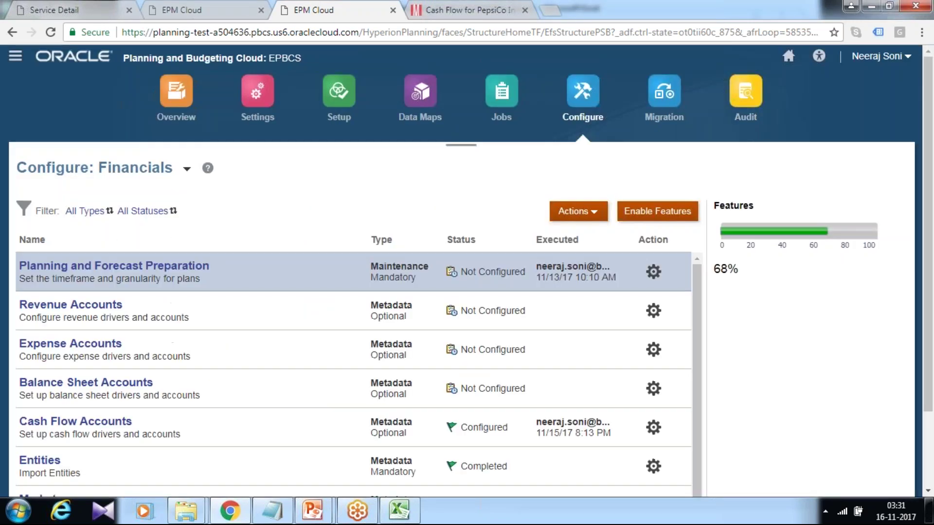
- Import the edited OFS_Changes Export.xlsx workbook into Cash Flow Accounts
left_click(75, 421)
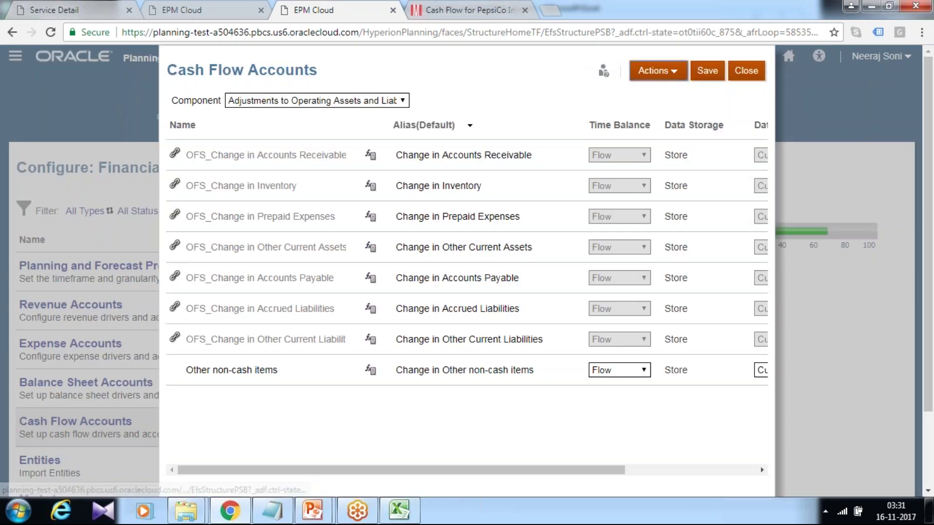
left_click(657, 71)
left_click(634, 147)
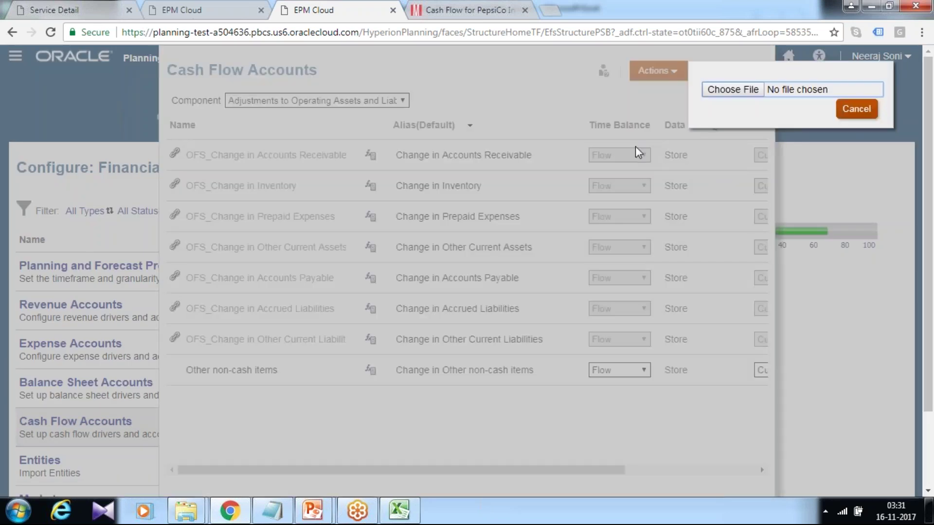
left_click(731, 90)
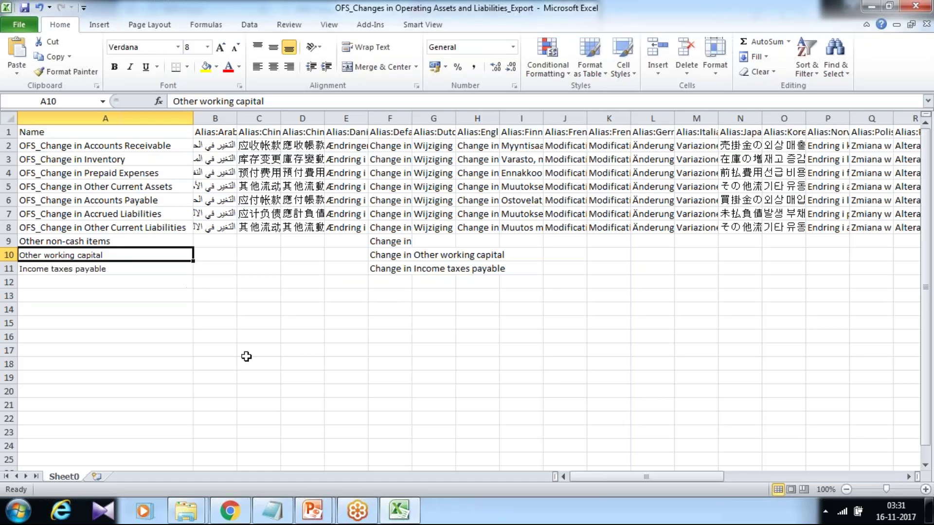
key("alt+Tab")
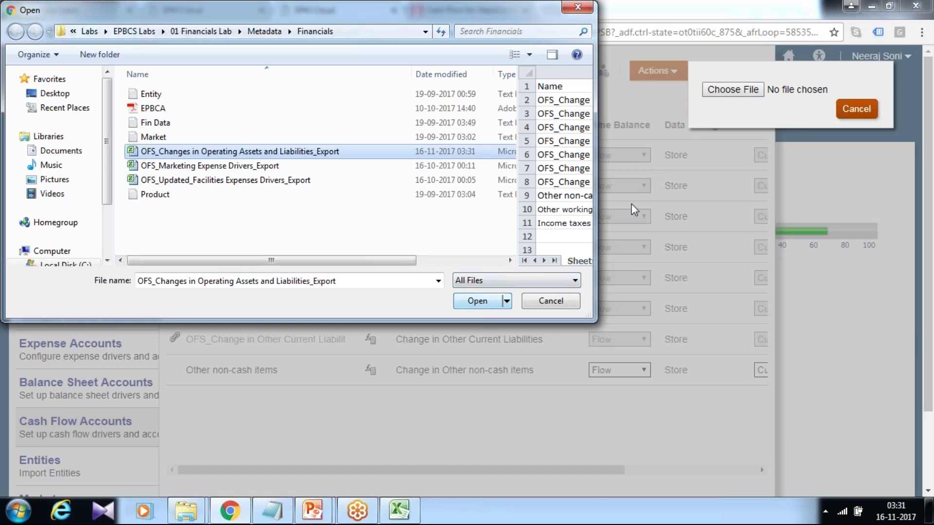
left_click(466, 303)
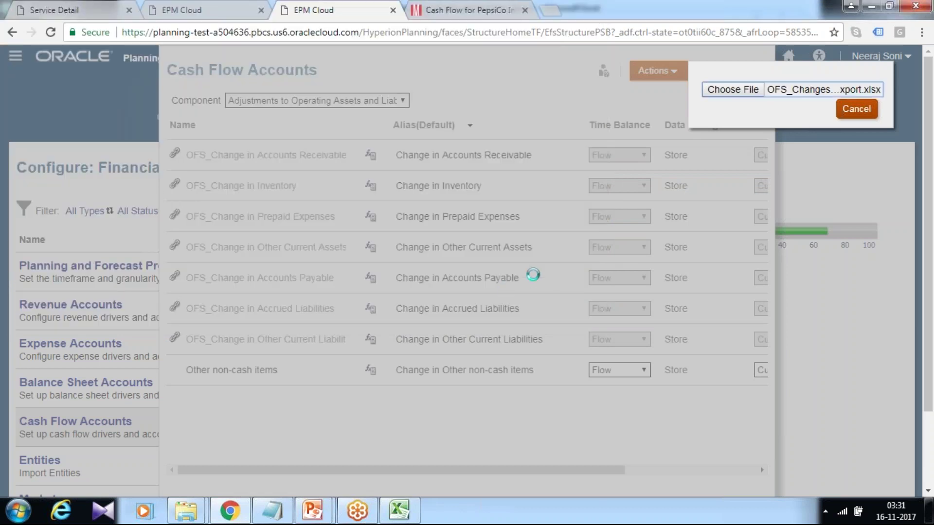
scroll(348, 363, "down", 2)
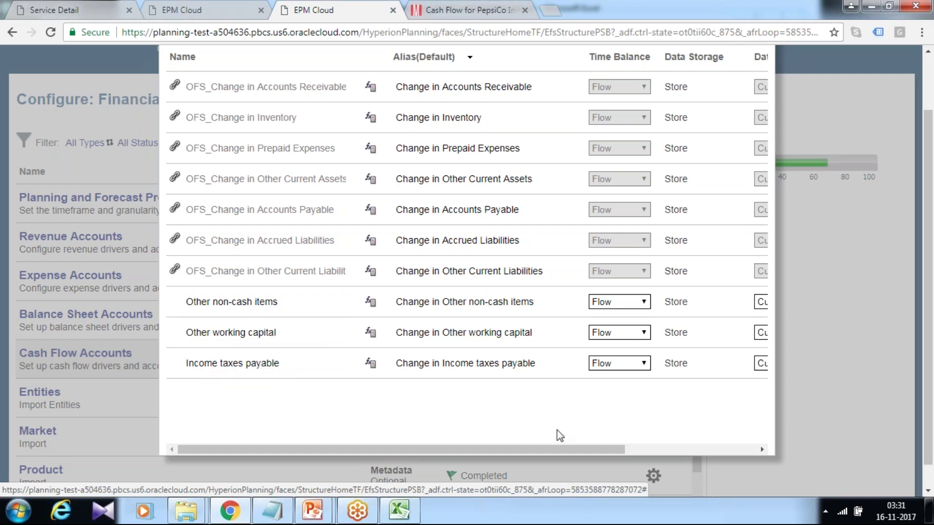
scroll(692, 304, "up", 2)
- Save the imported Other working capital and Income taxes payable accounts, then close the list
left_click(706, 70)
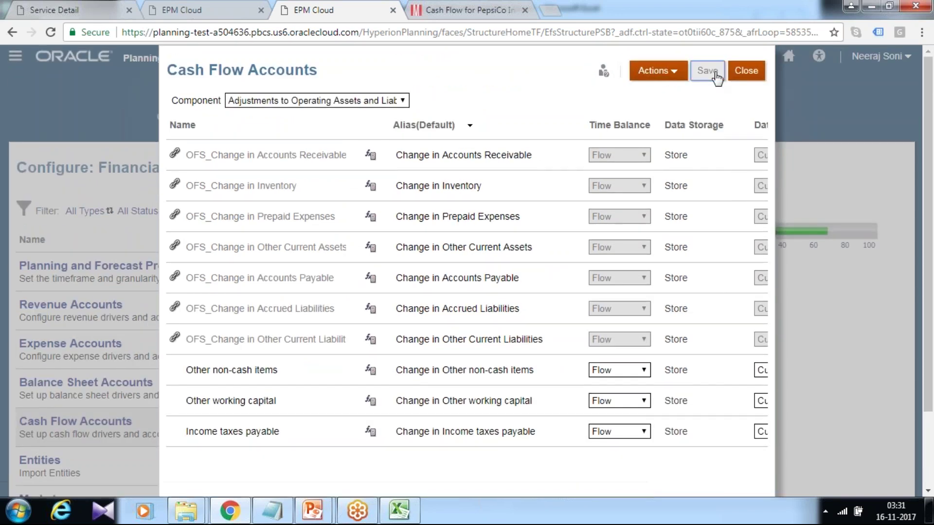
left_click(503, 173)
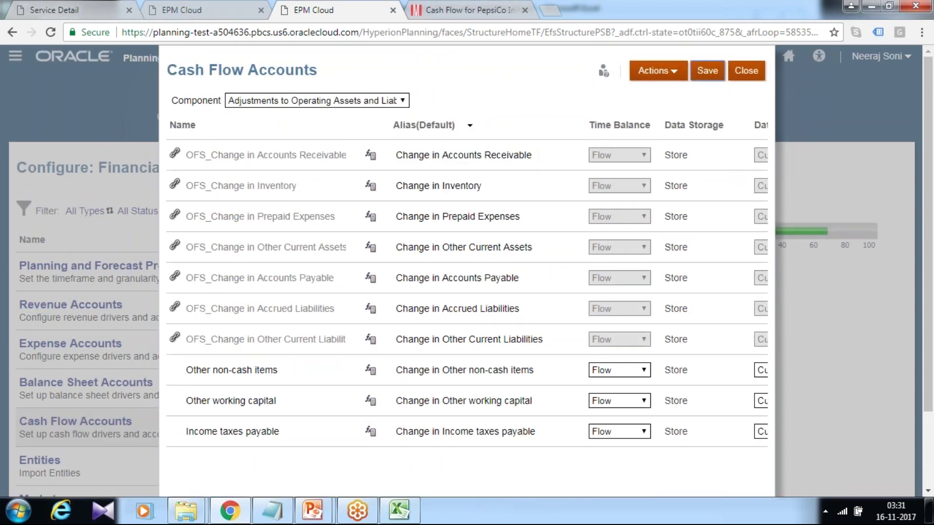
left_click(673, 72)
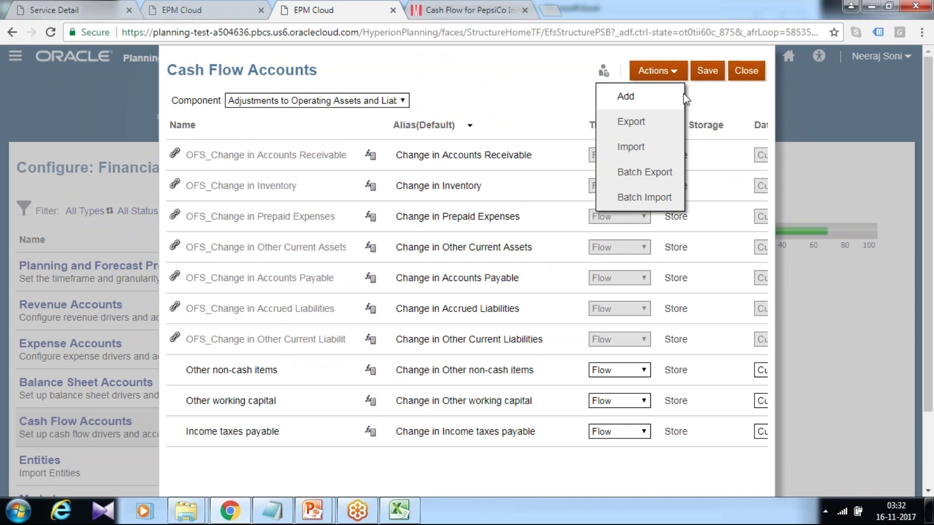
left_click(735, 75)
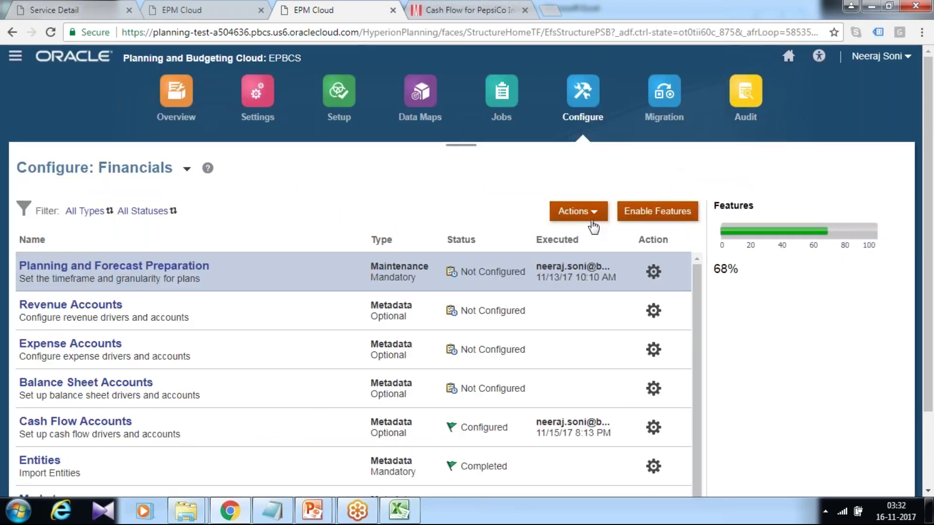
- Create and run a database refresh, confirming it despite the outline warning
left_click(591, 220)
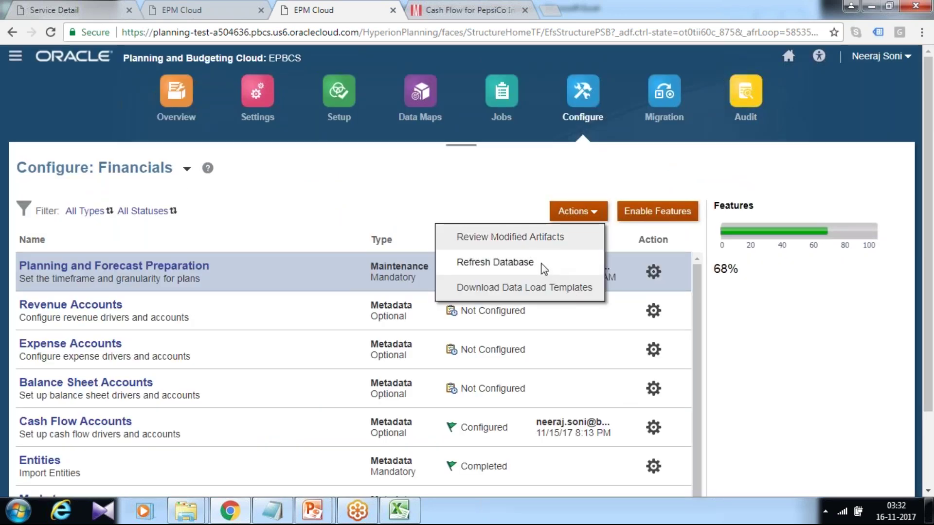
left_click(543, 269)
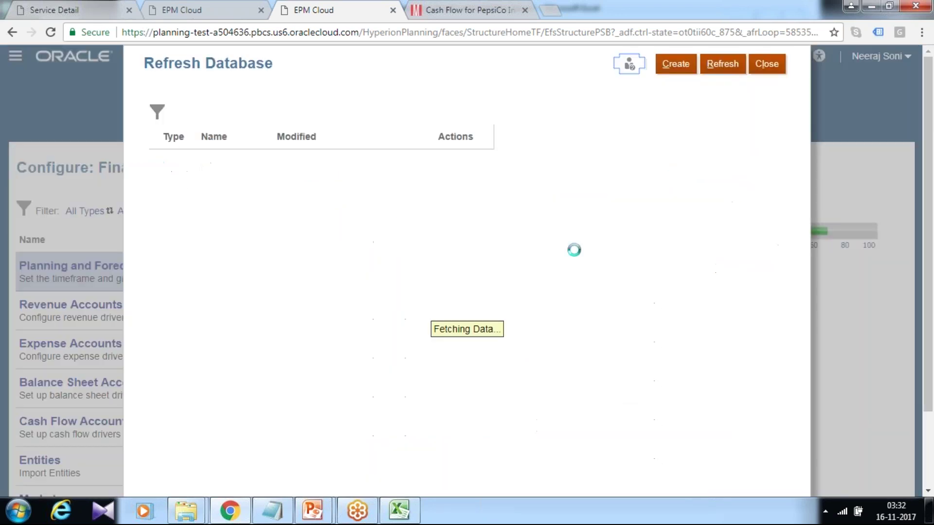
left_click(677, 72)
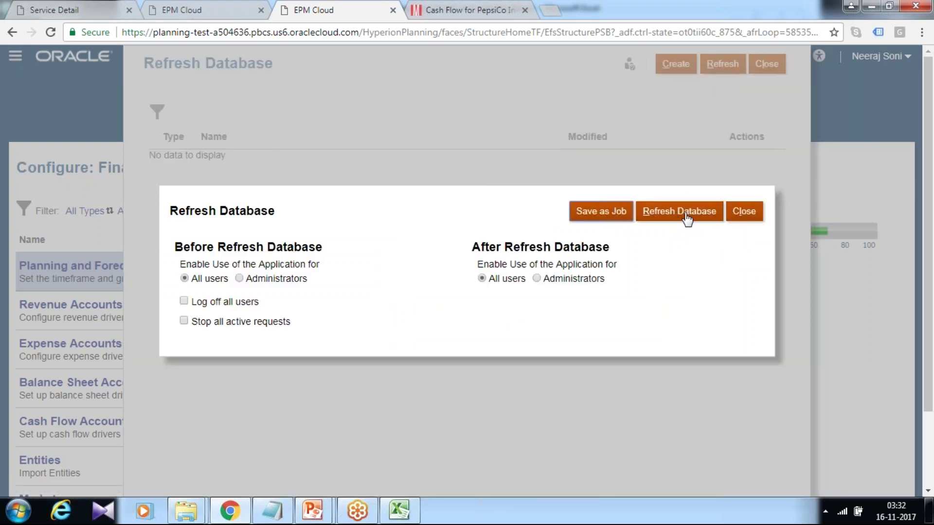
left_click(687, 217)
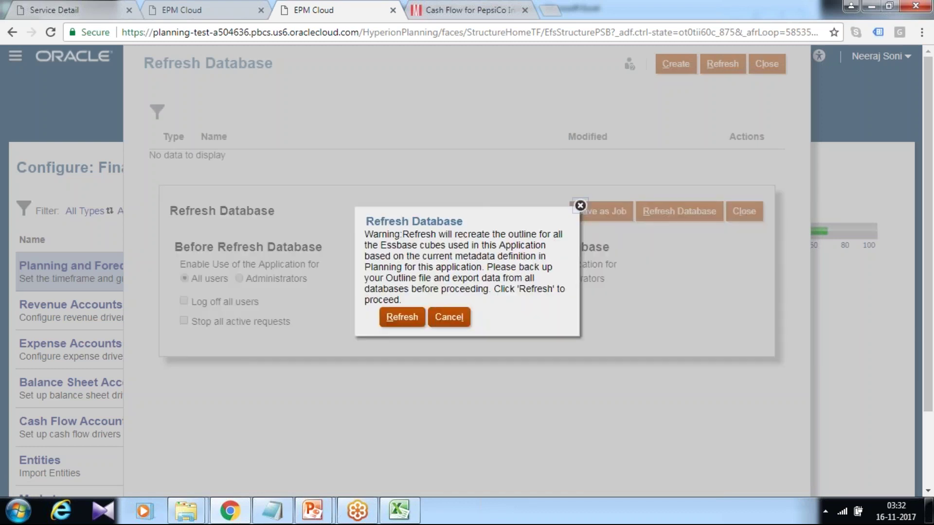
left_click(399, 317)
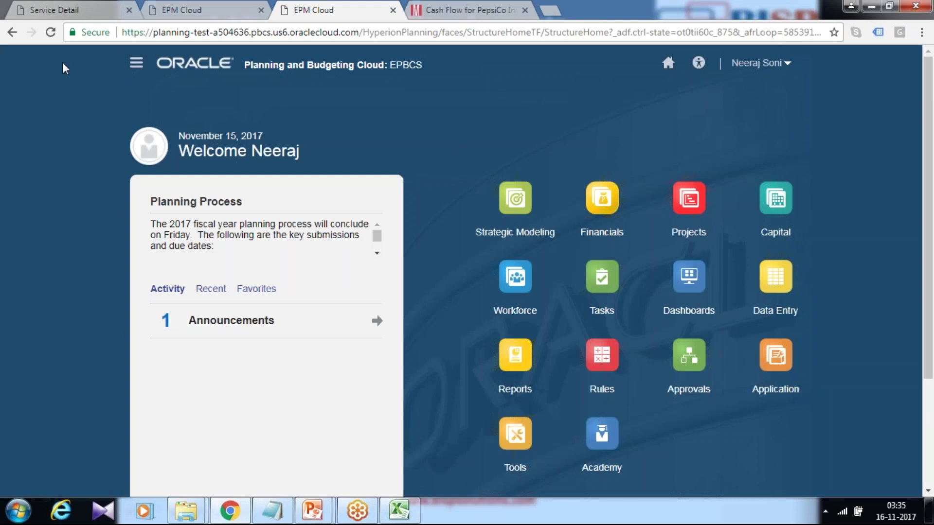
left_click(135, 63)
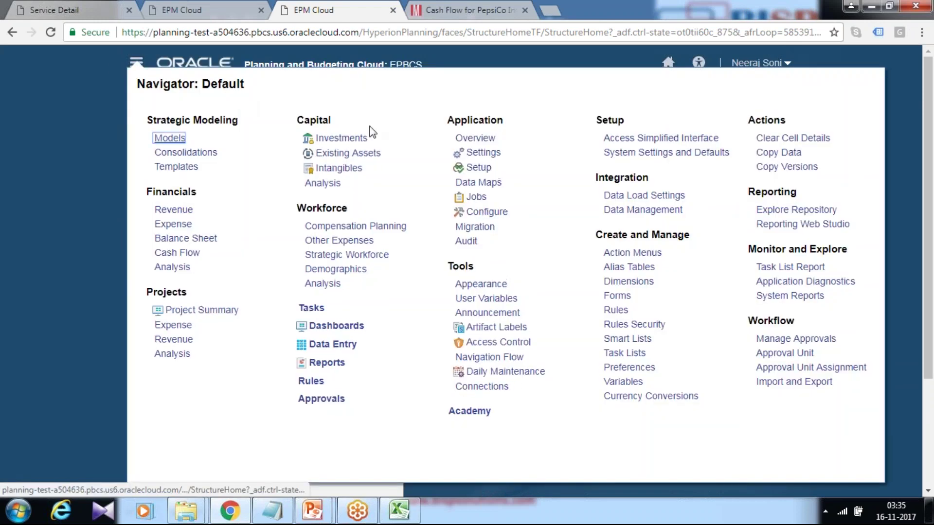
left_click(634, 286)
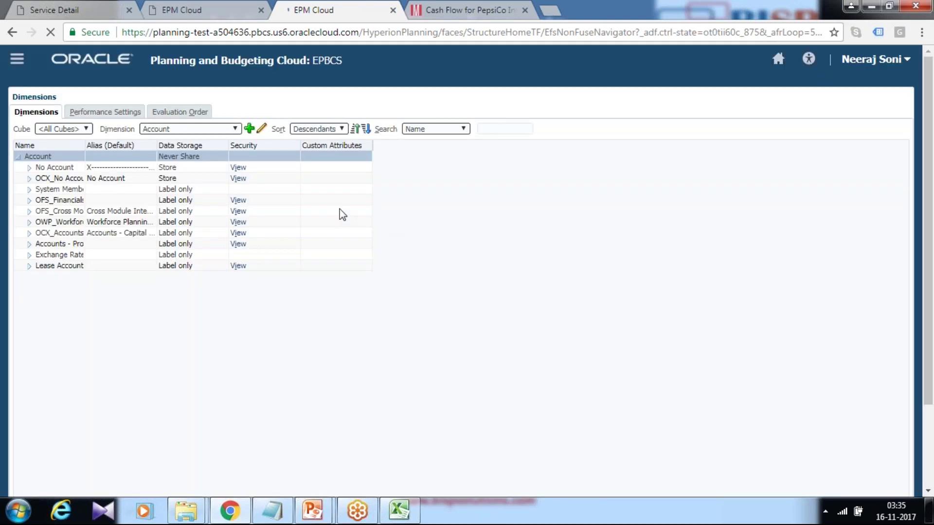
left_click(60, 128)
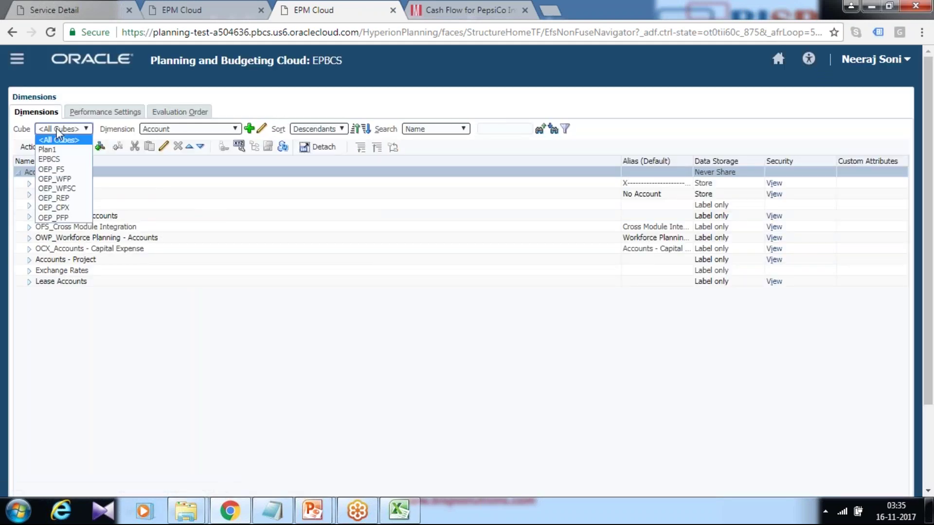
left_click(54, 169)
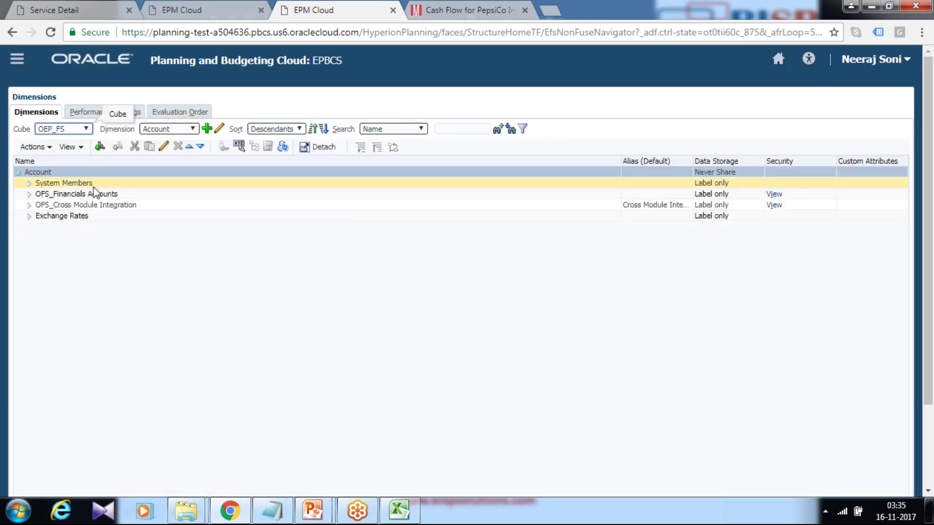
left_click(461, 129)
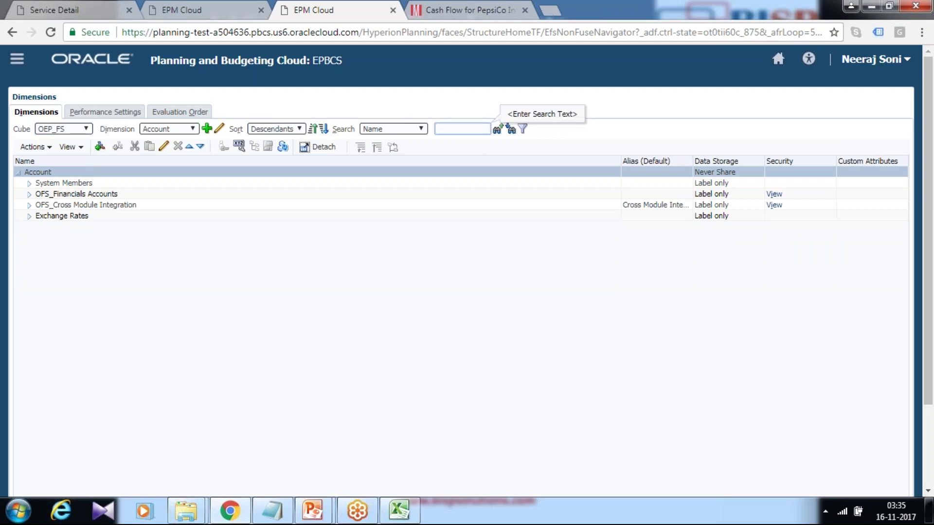
type("Other working capital")
left_click(498, 130)
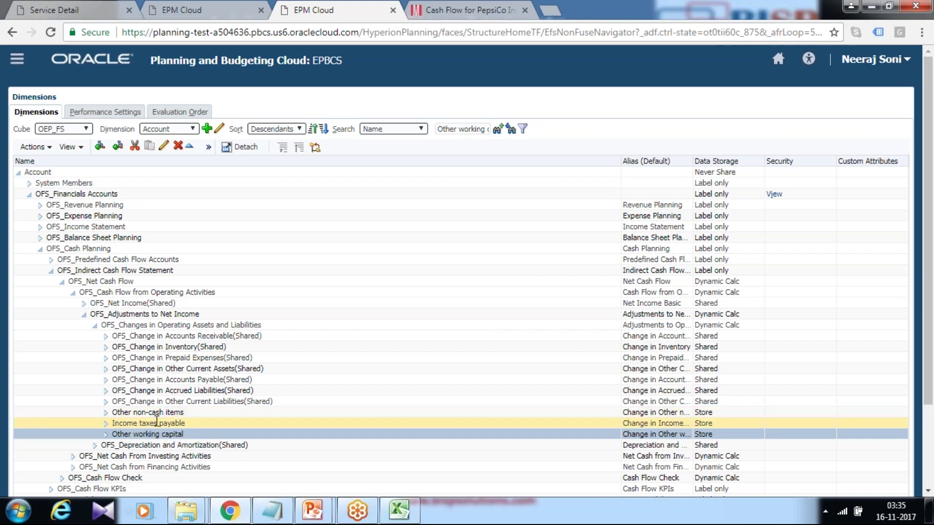
left_click(413, 510)
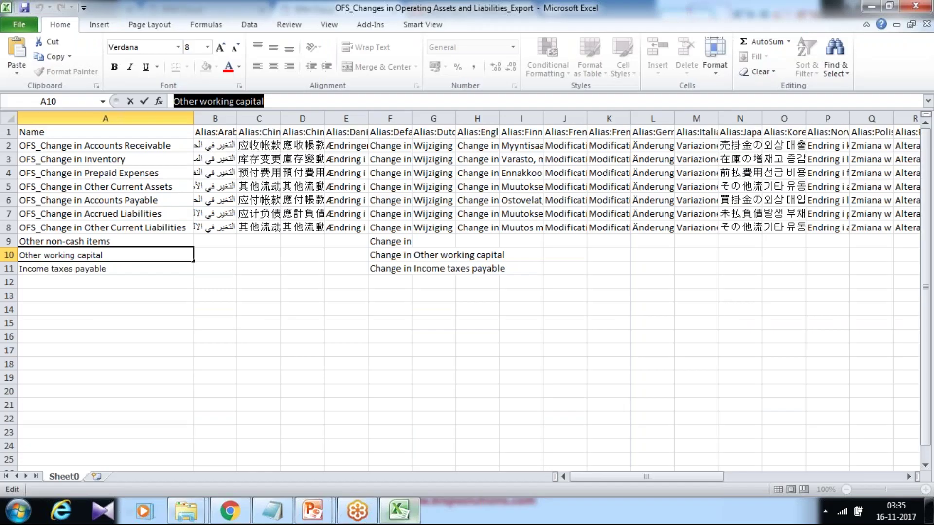
left_click(125, 284)
left_click_drag(121, 257, 121, 271)
key("alt+Tab")
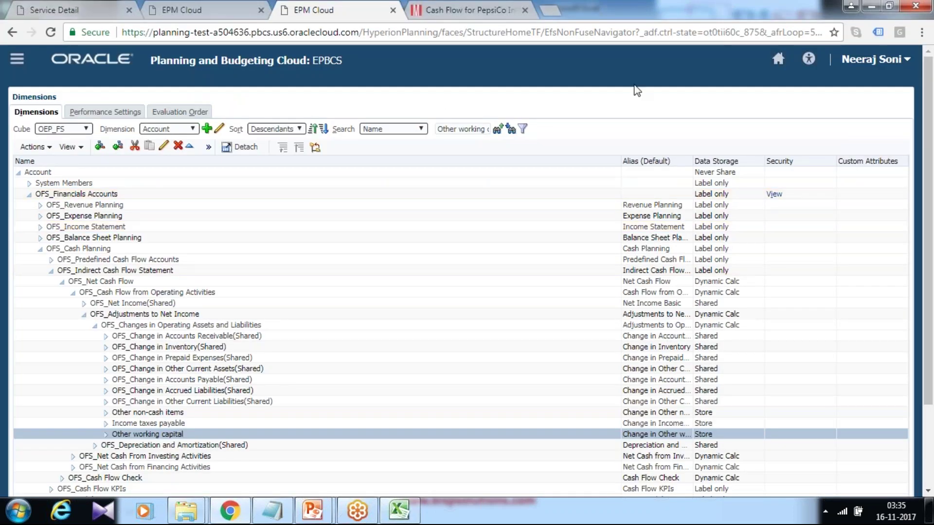
left_click(767, 62)
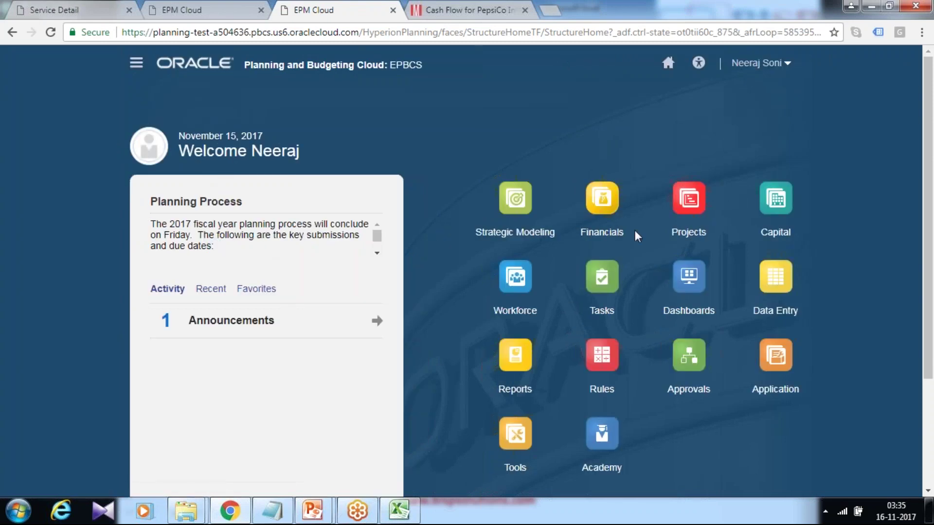
- Show the Driver Based Cash Flow Statement with Change in Income taxes payable and Other working capital rows
left_click(601, 232)
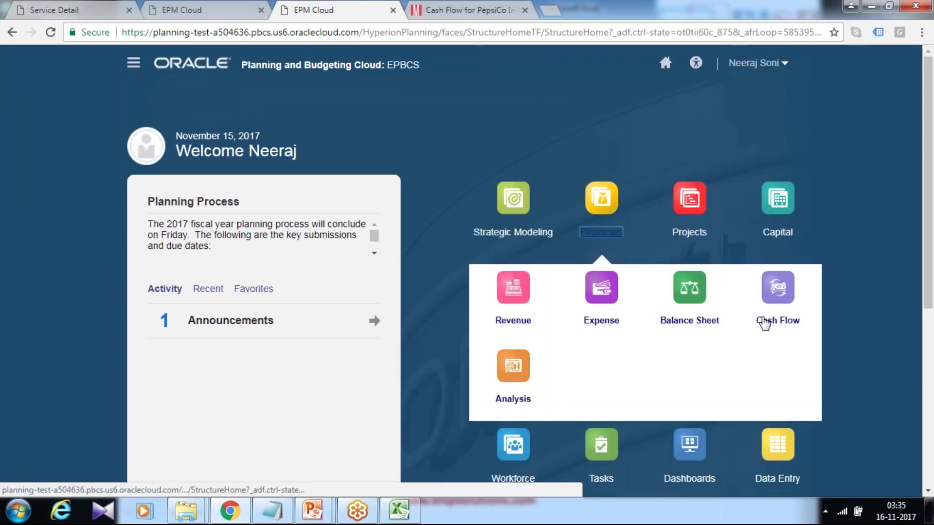
left_click(772, 321)
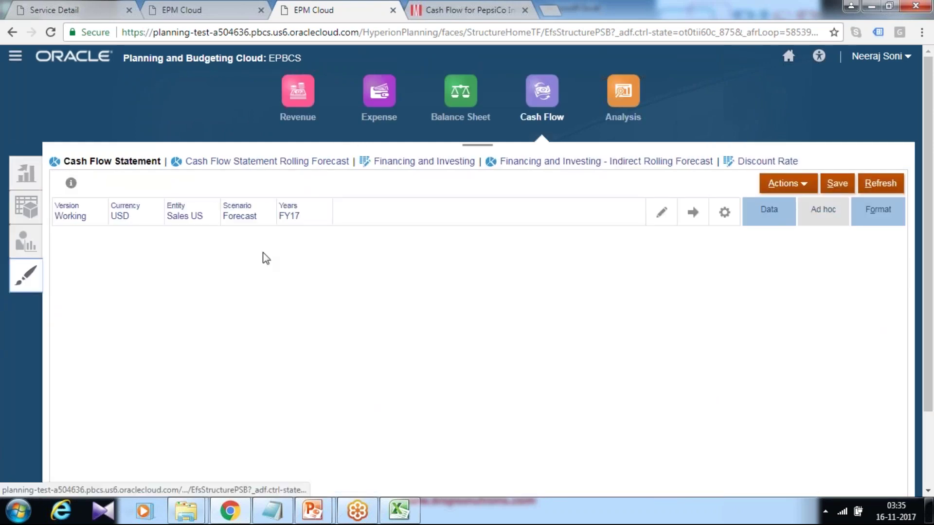
scroll(288, 253, "down", 3)
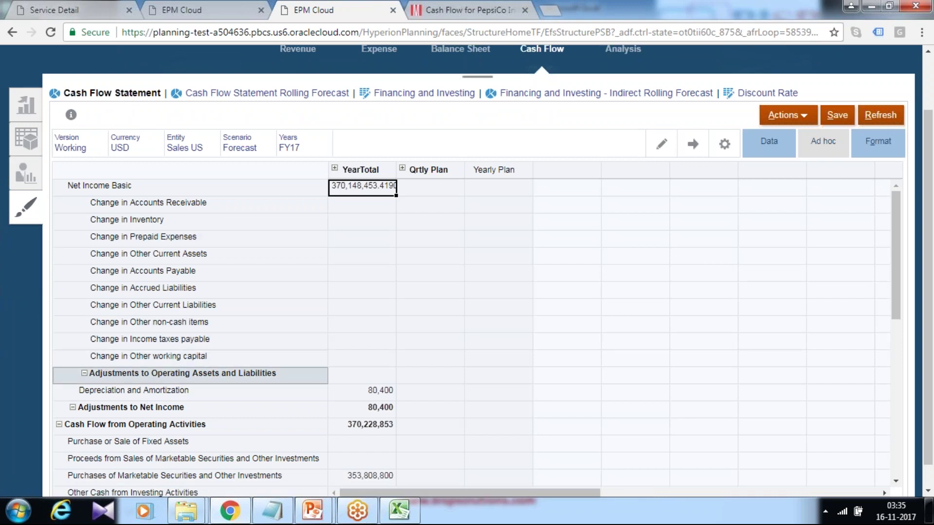
left_click(35, 144)
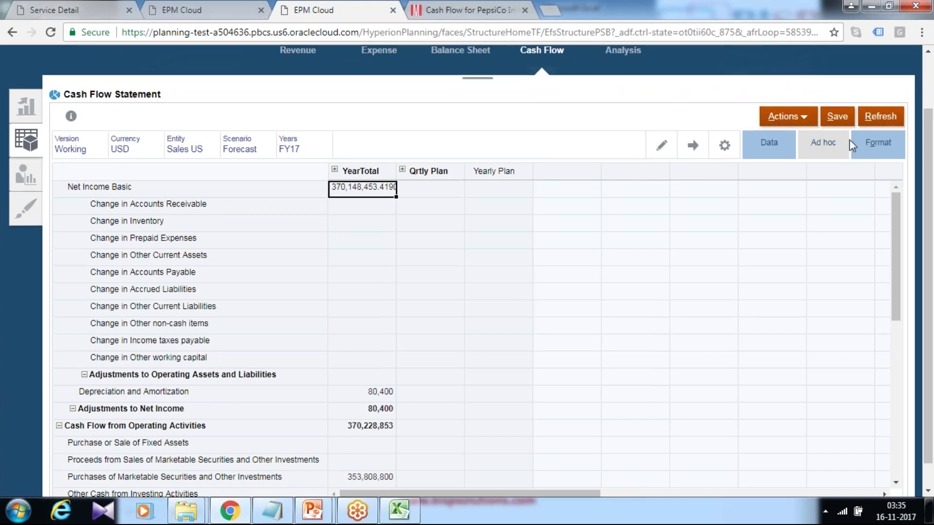
scroll(849, 139, "up", 2)
mouse_move(335, 506)
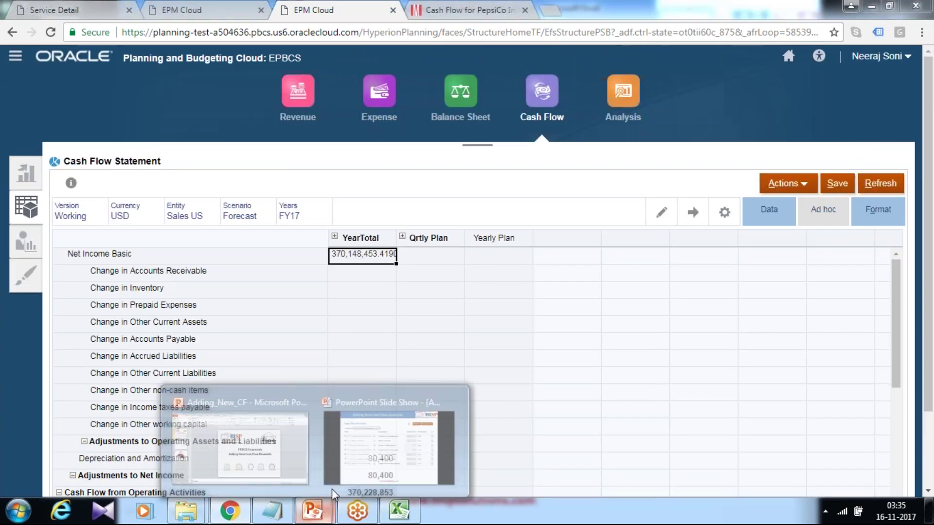